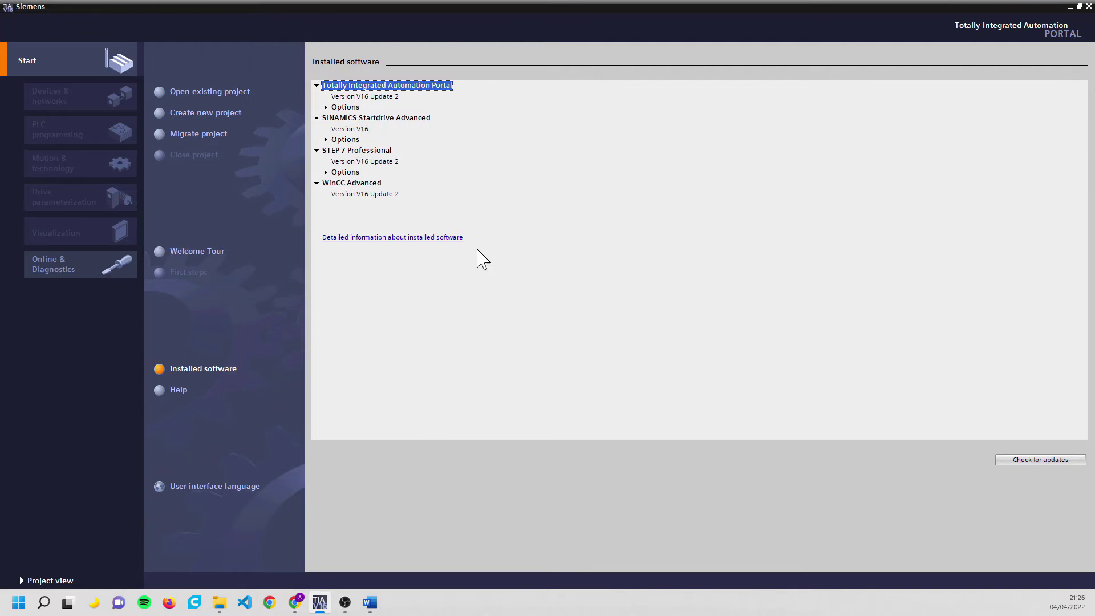
View the detailed information about the installed software products, and close it
left_click(379, 239)
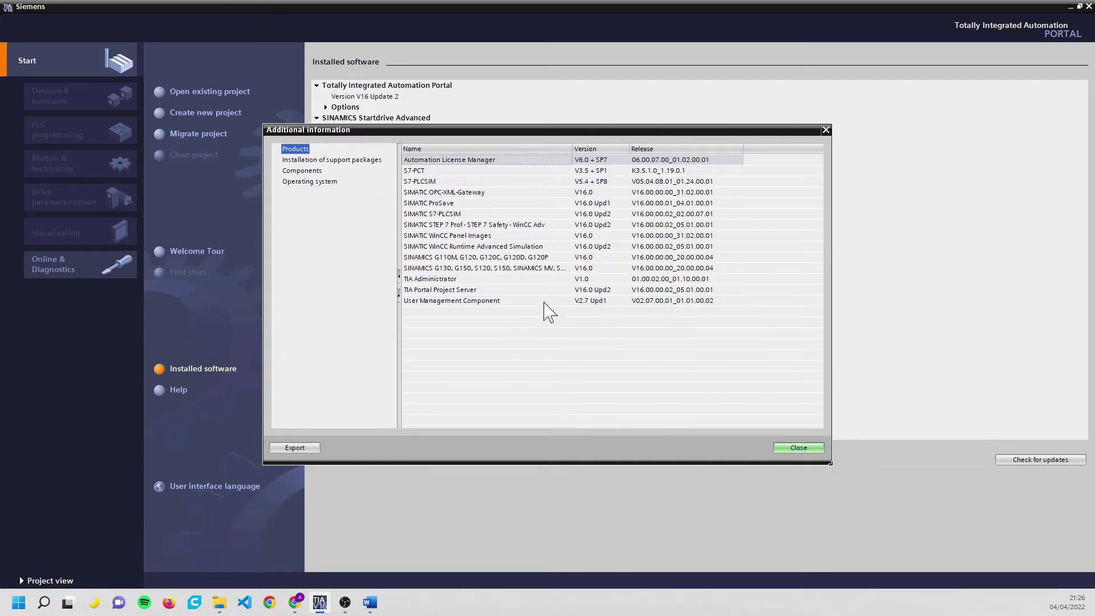
left_click(798, 447)
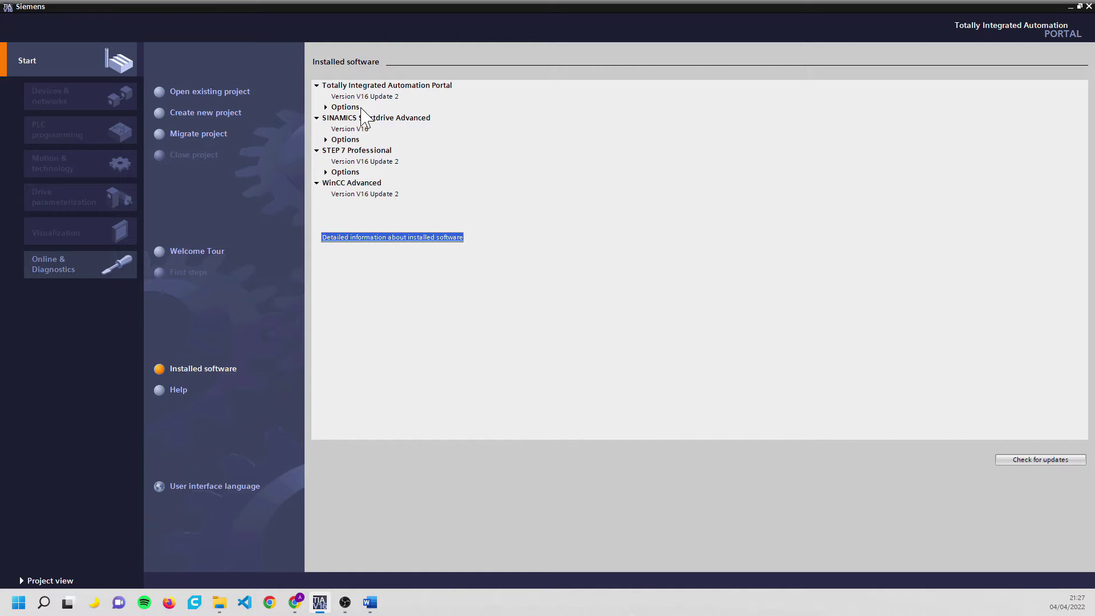
Create a new V16 project named TIE_Basics in the default Automation folder
left_click(206, 113)
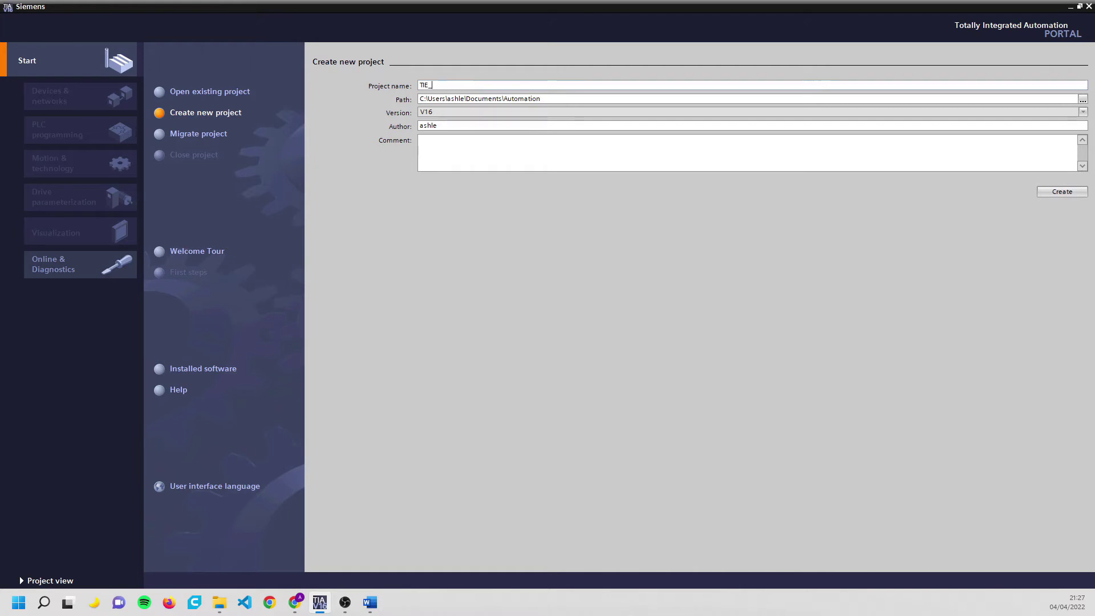
type("Basics")
left_click(1063, 192)
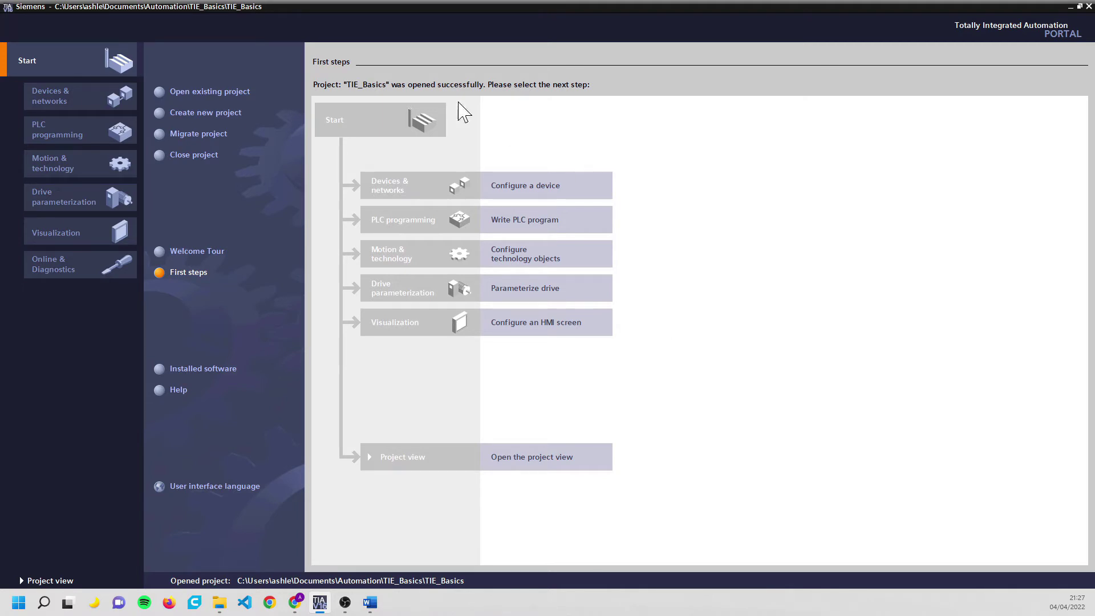
Begin adding a new controller through device configuration and name the device Collin
left_click(540, 191)
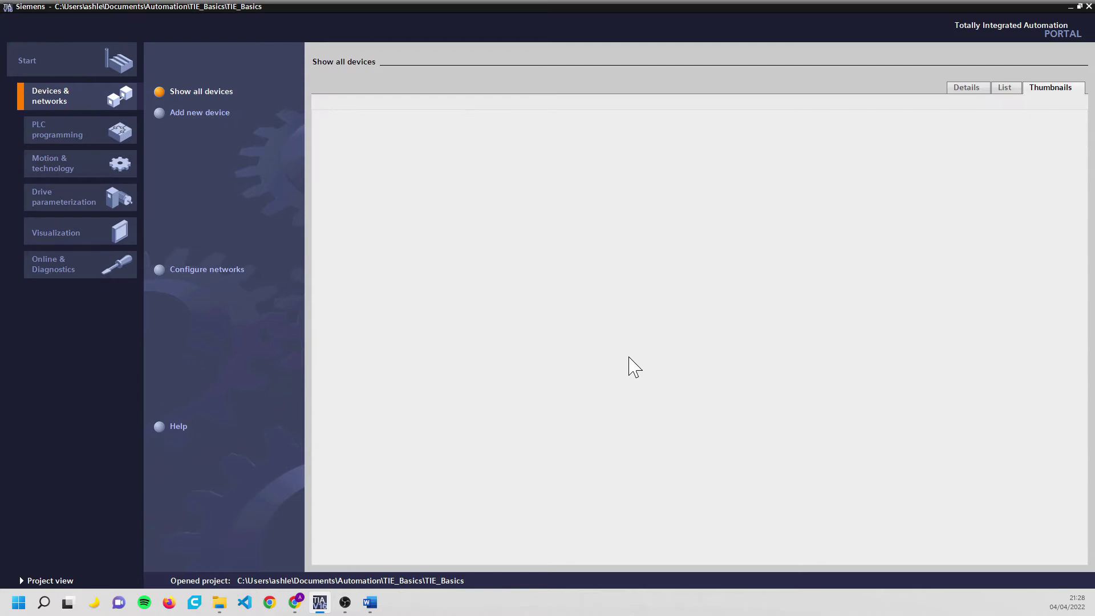
left_click(160, 113)
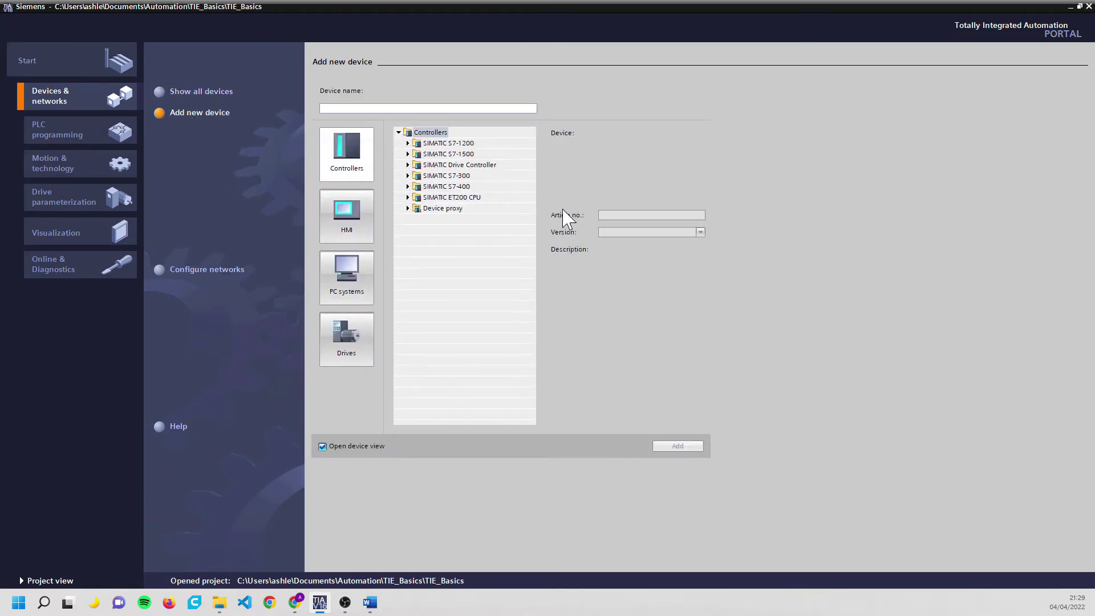
left_click(393, 108)
Browse the CPU models available under SIMATIC S7-1500, and collapse the list again
left_click(408, 153)
left_click(418, 164)
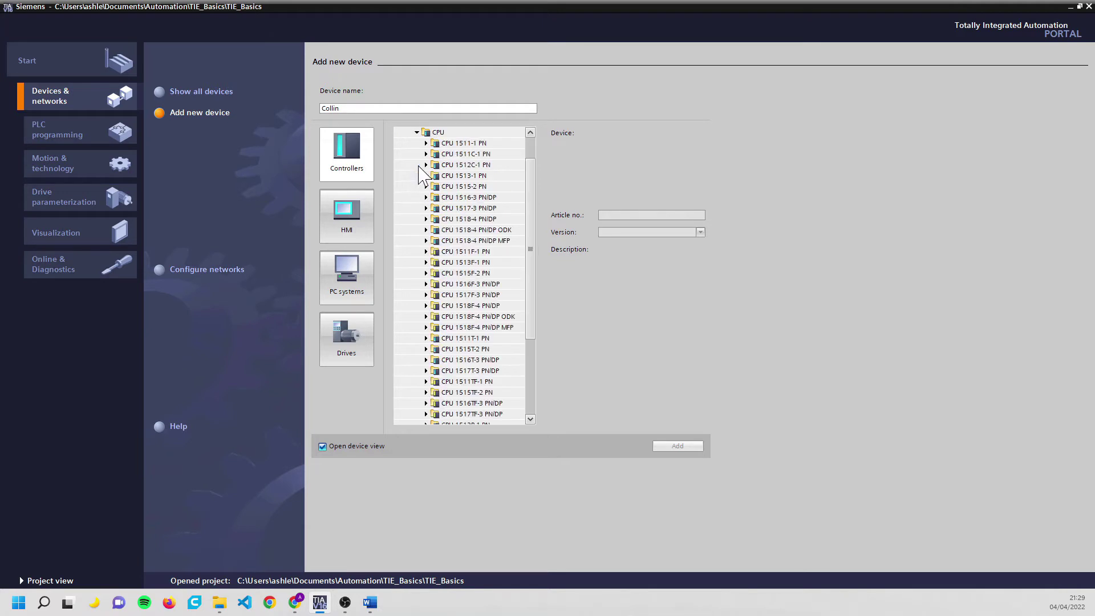
scroll(476, 302, "down", 3)
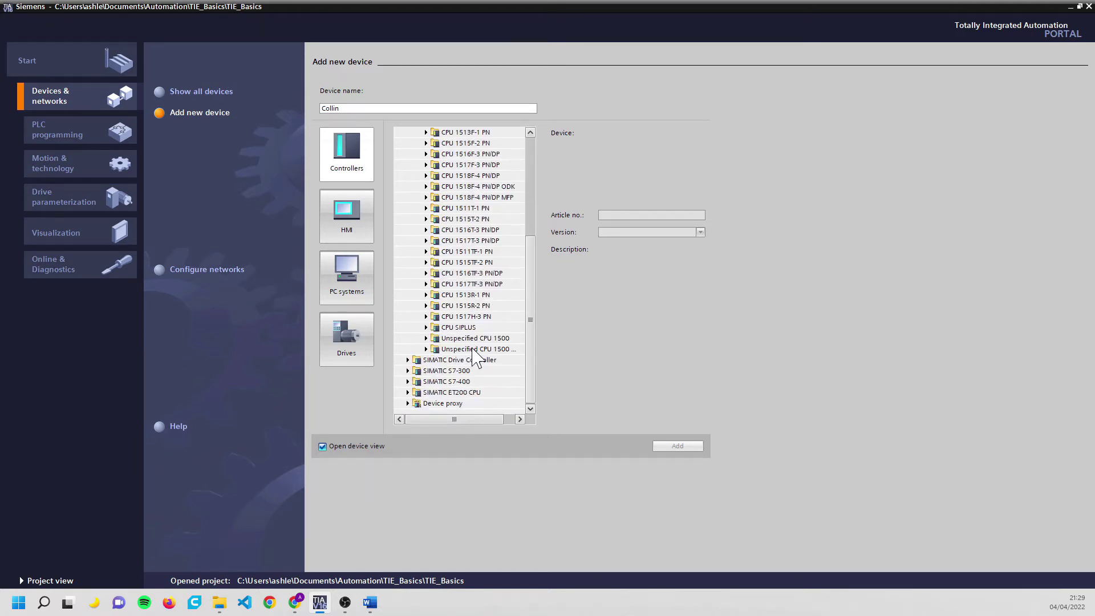
scroll(470, 353, "up", 5)
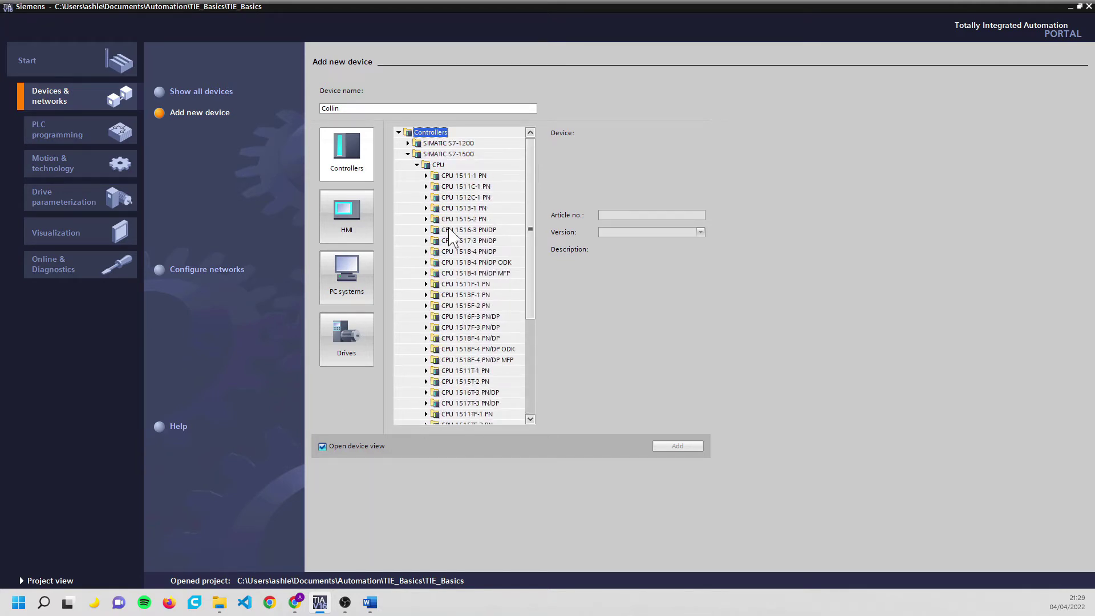
left_click(408, 154)
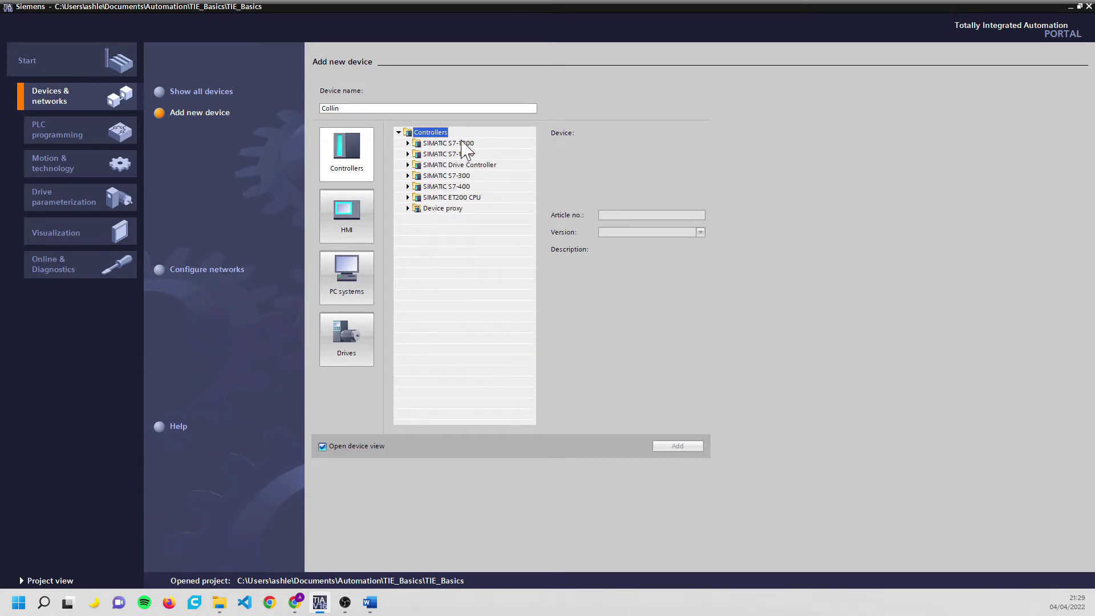
Add the Unspecified CPU 1200 (6ES7 2XX-XXXXX-XXXX) from the SIMATIC S7-1200 controllers to the project
left_click(408, 143)
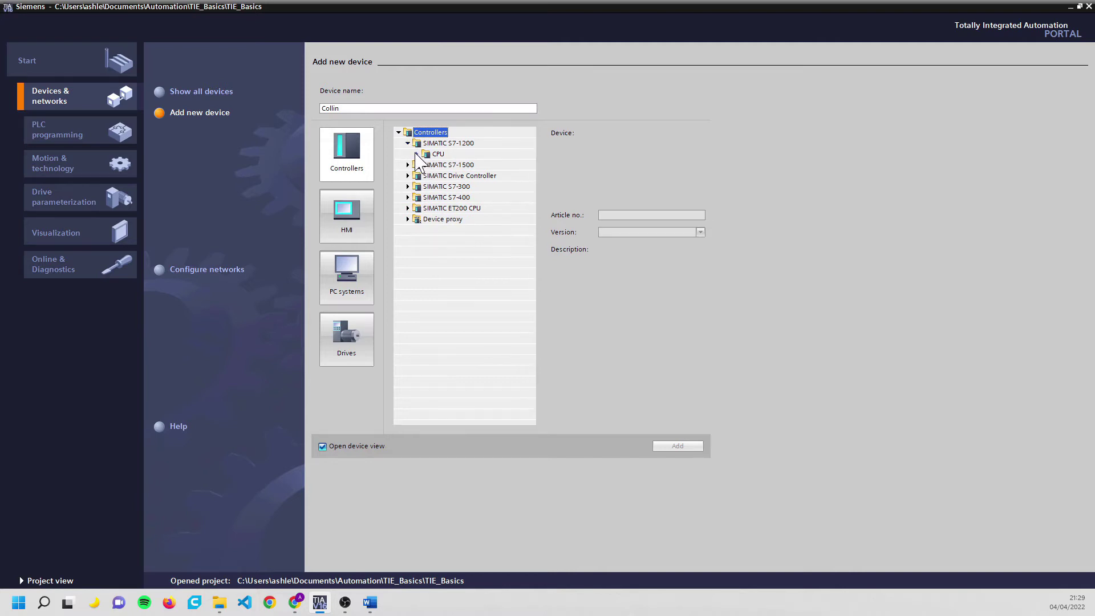
left_click(417, 154)
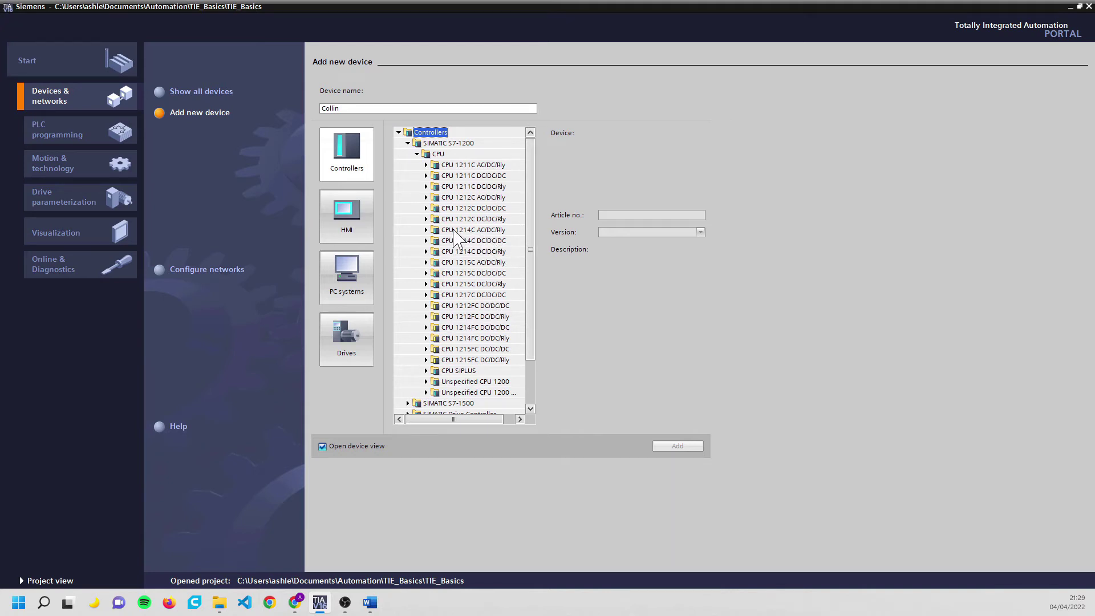
left_click(426, 230)
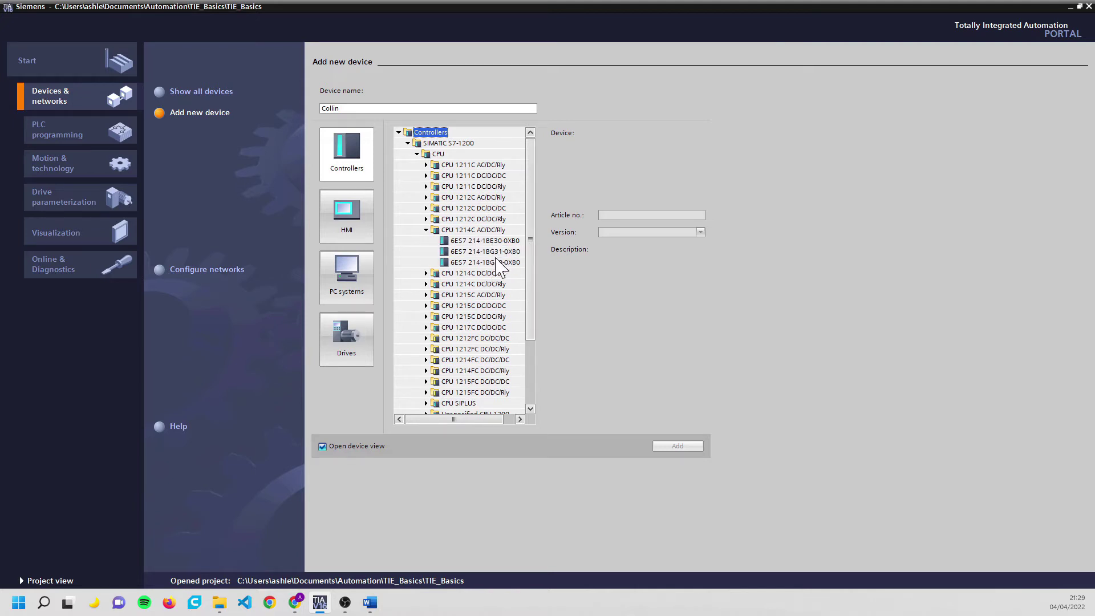
left_click(426, 230)
scroll(490, 268, "down", 1)
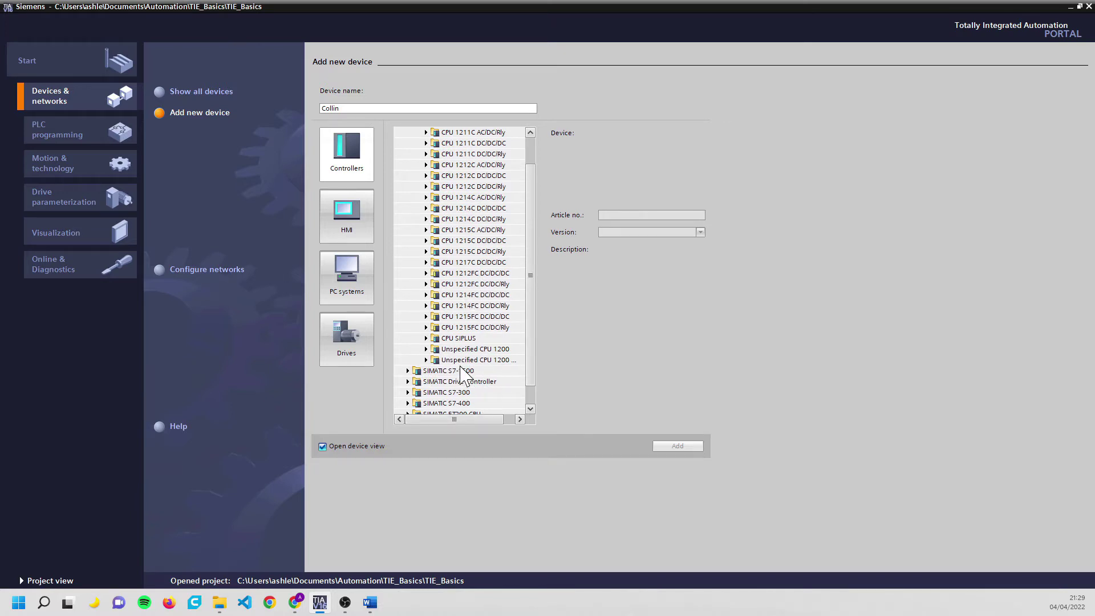
left_click(426, 350)
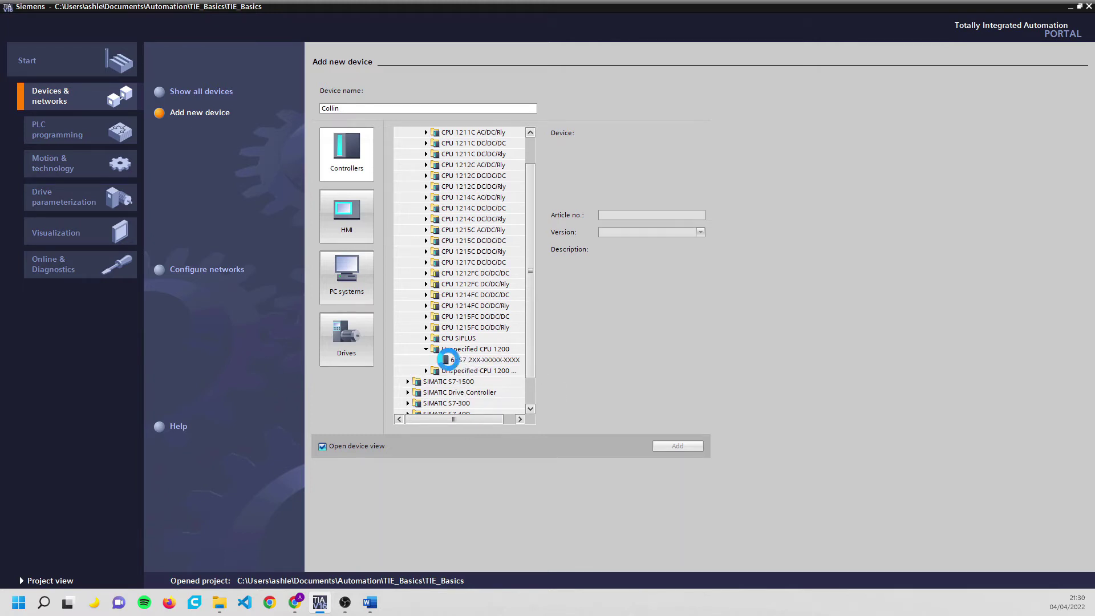
left_click(460, 360)
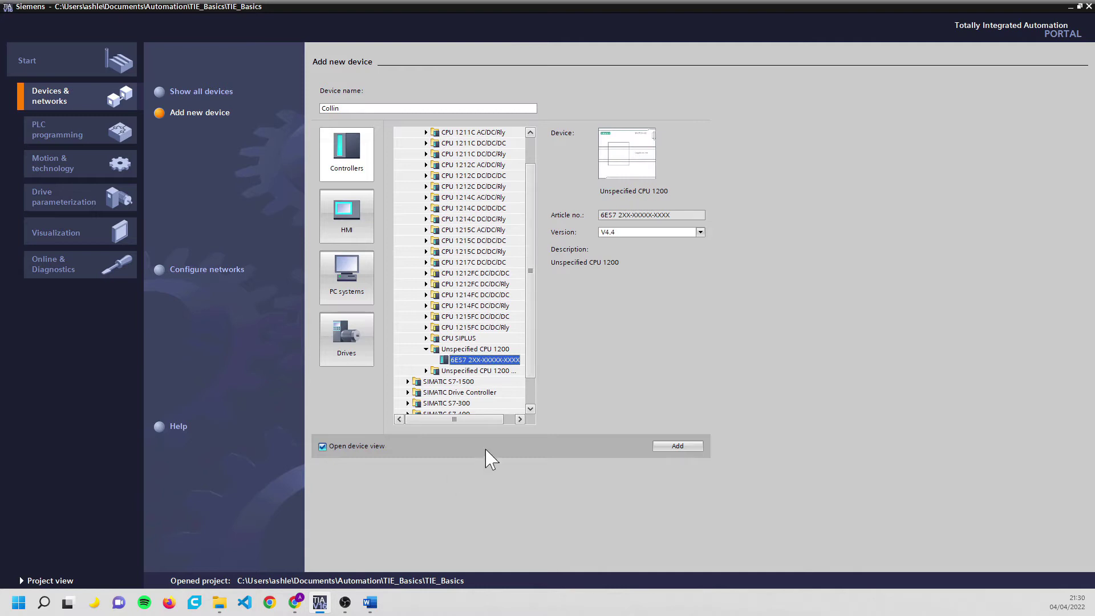
left_click(667, 451)
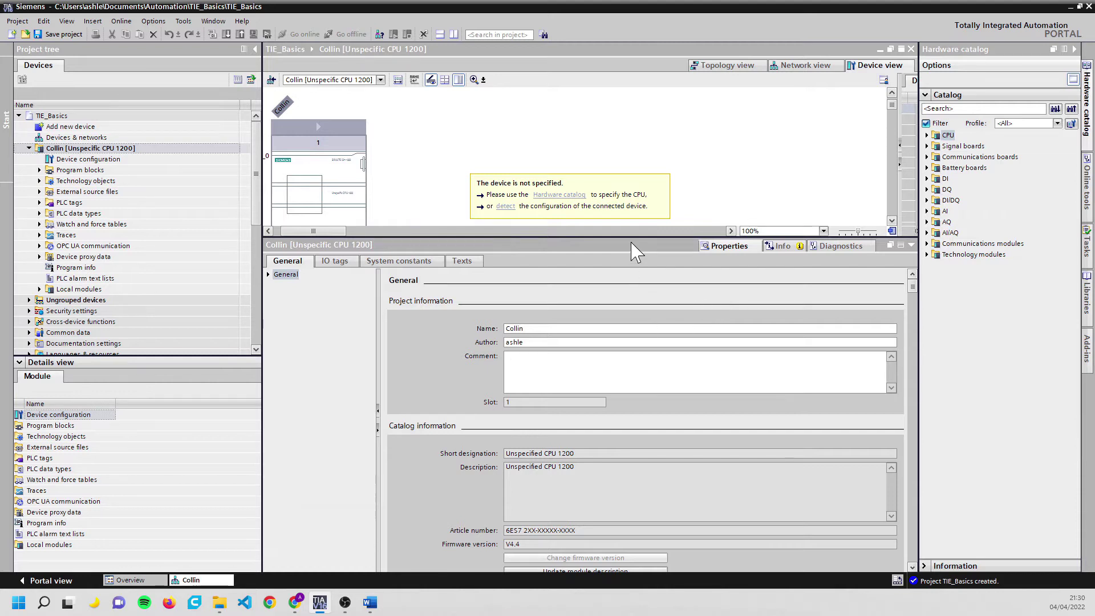
Enlarge the device view and try to detect the connected CPU over PN/IE with the Realtek USB GbE Family Controller interface
left_click_drag(629, 238, 627, 439)
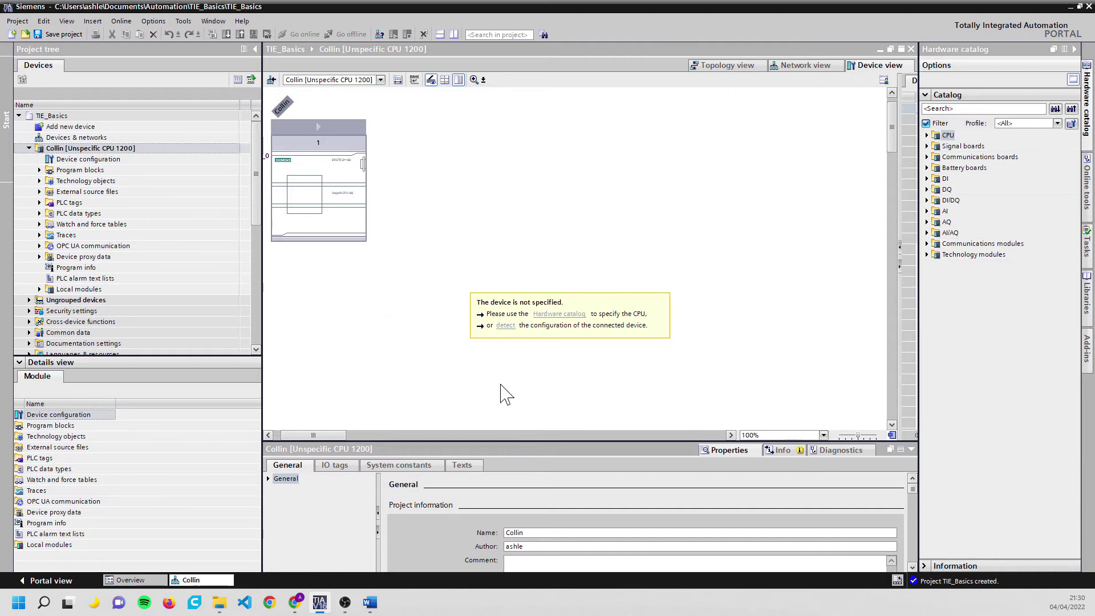
left_click(506, 325)
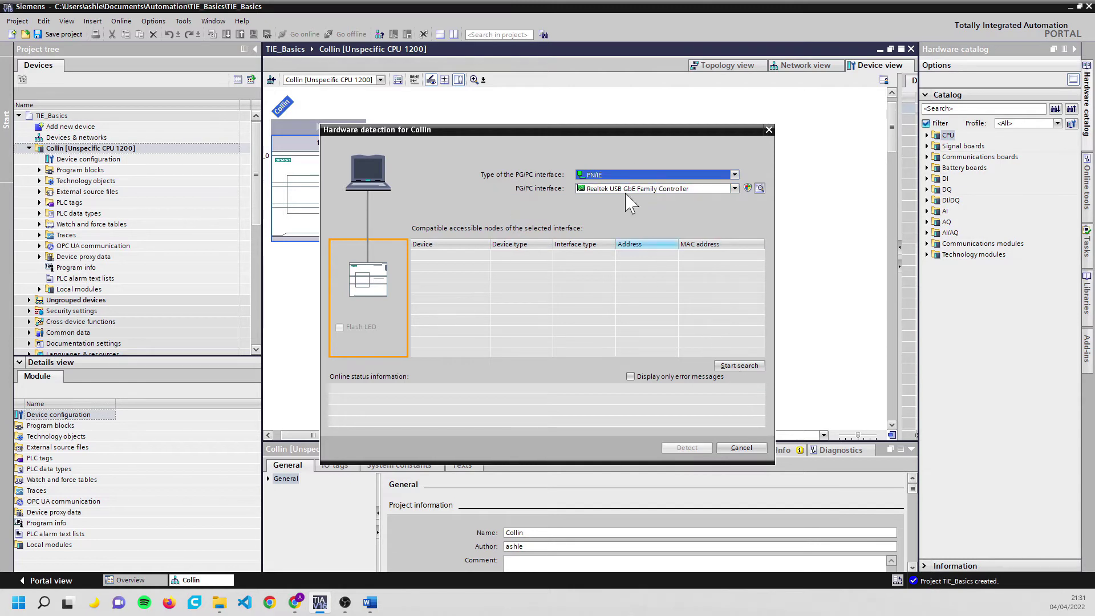
left_click(735, 188)
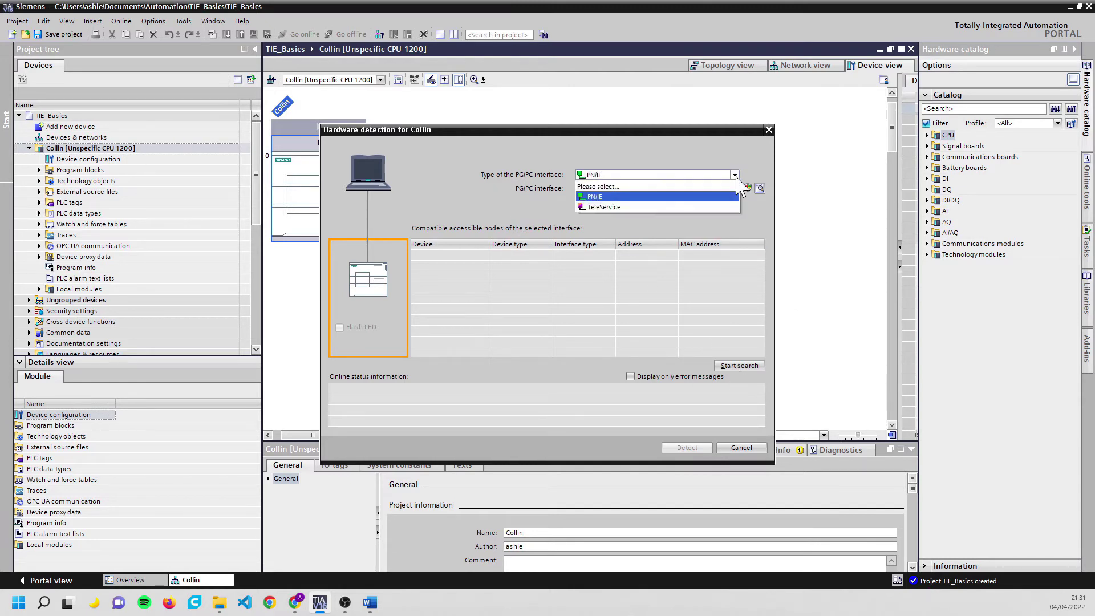
left_click(706, 197)
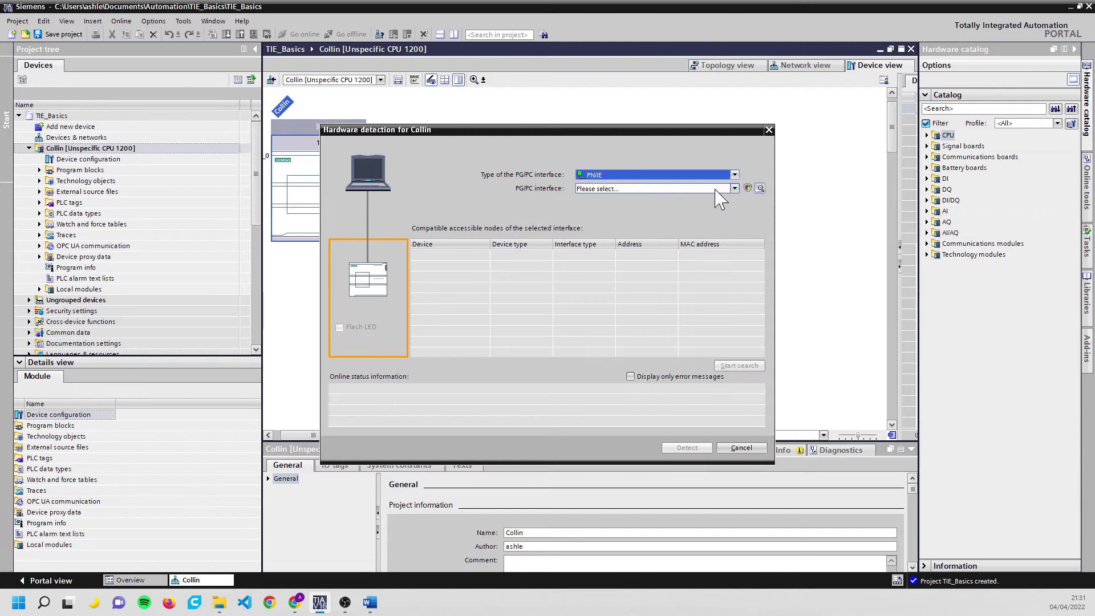
left_click(735, 188)
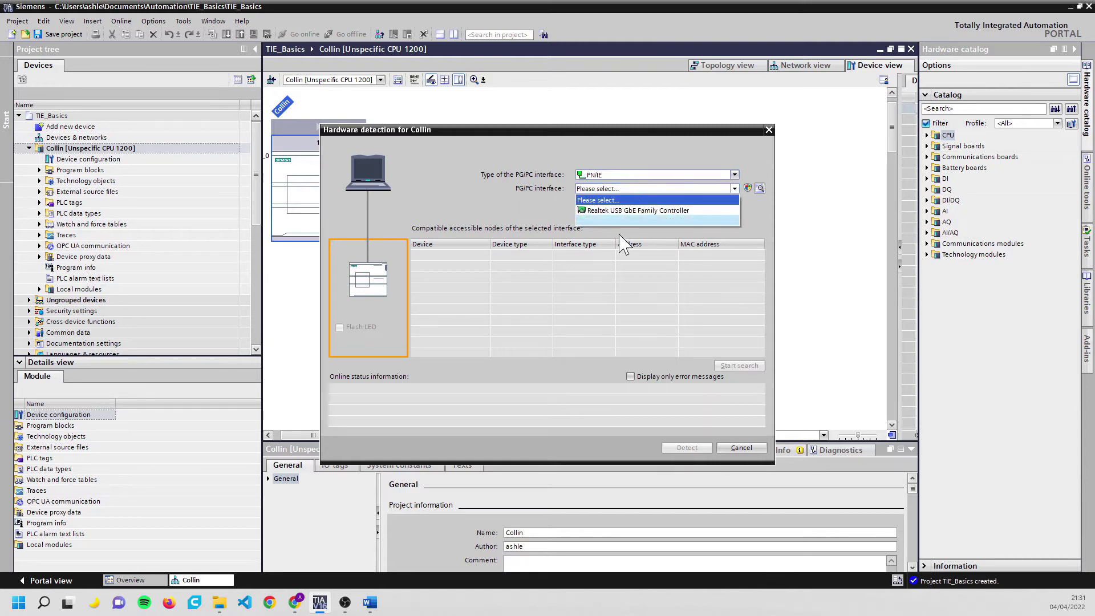
left_click(616, 210)
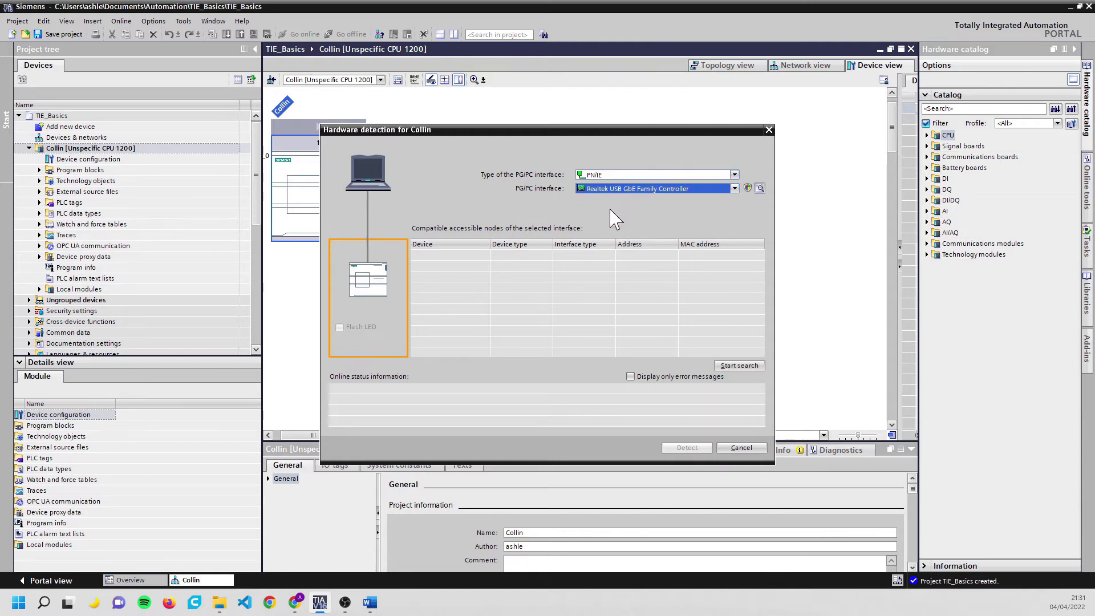
left_click(738, 365)
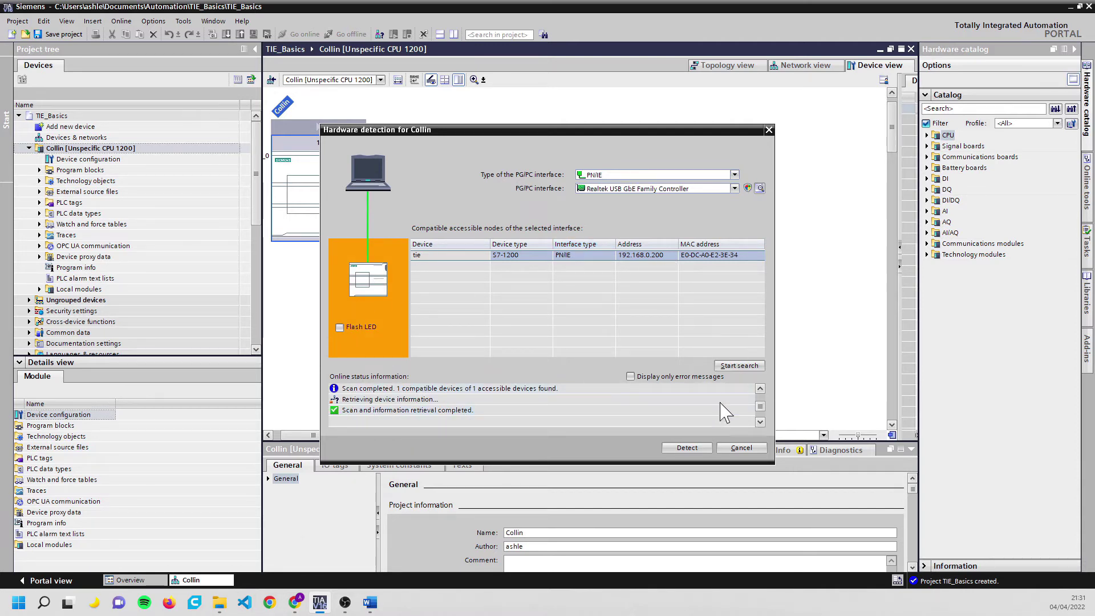
left_click(691, 449)
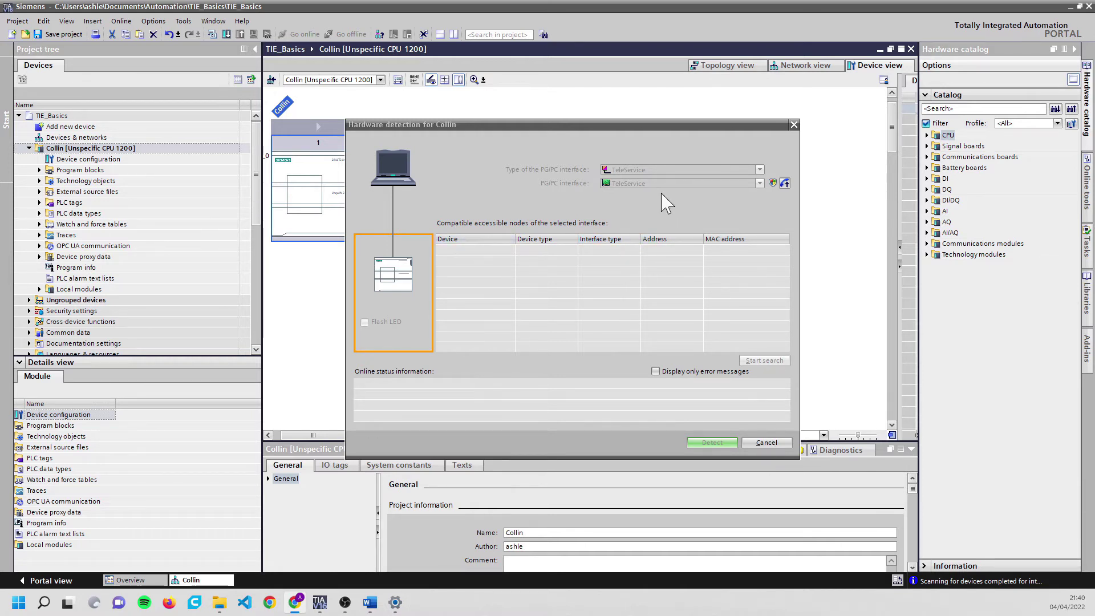
left_click(767, 443)
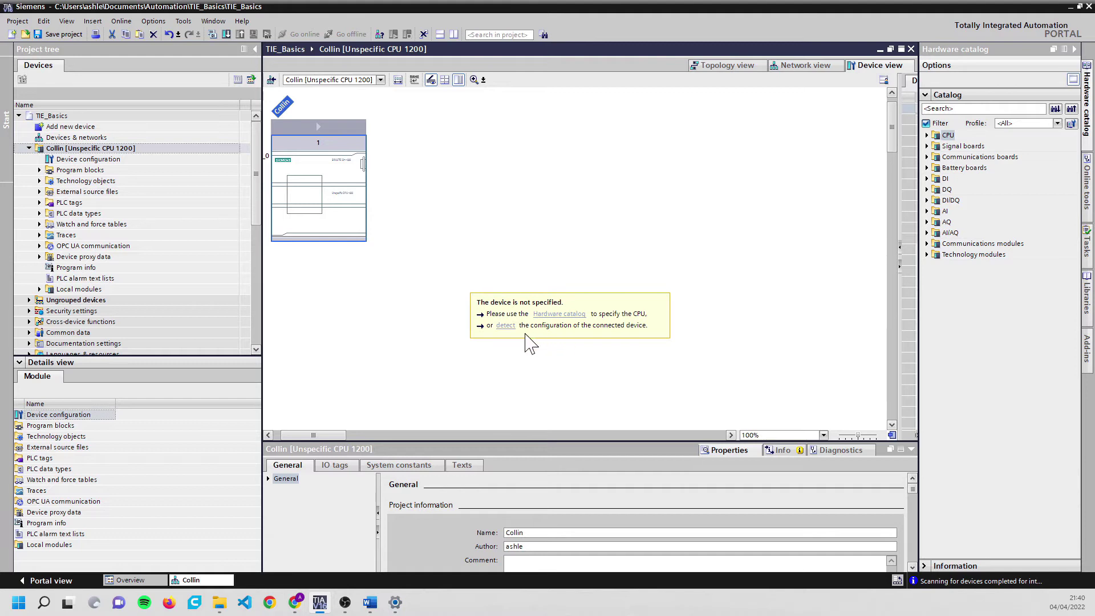
Run hardware detection for the unspecified CPU, search for accessible nodes, and detect the configuration of the device tie
left_click(506, 325)
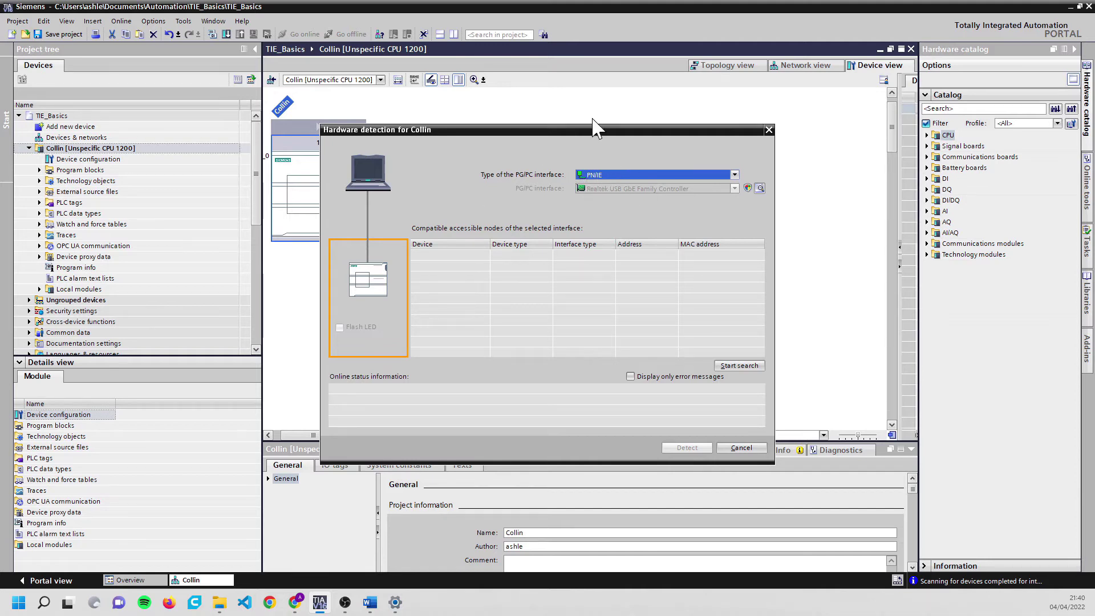
left_click(741, 366)
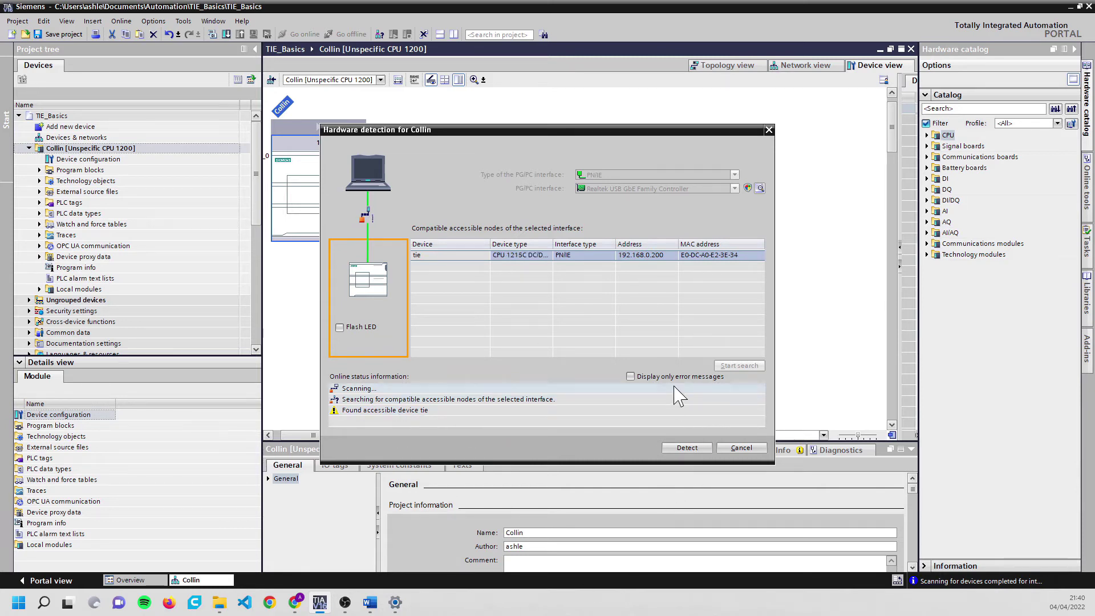
left_click(688, 448)
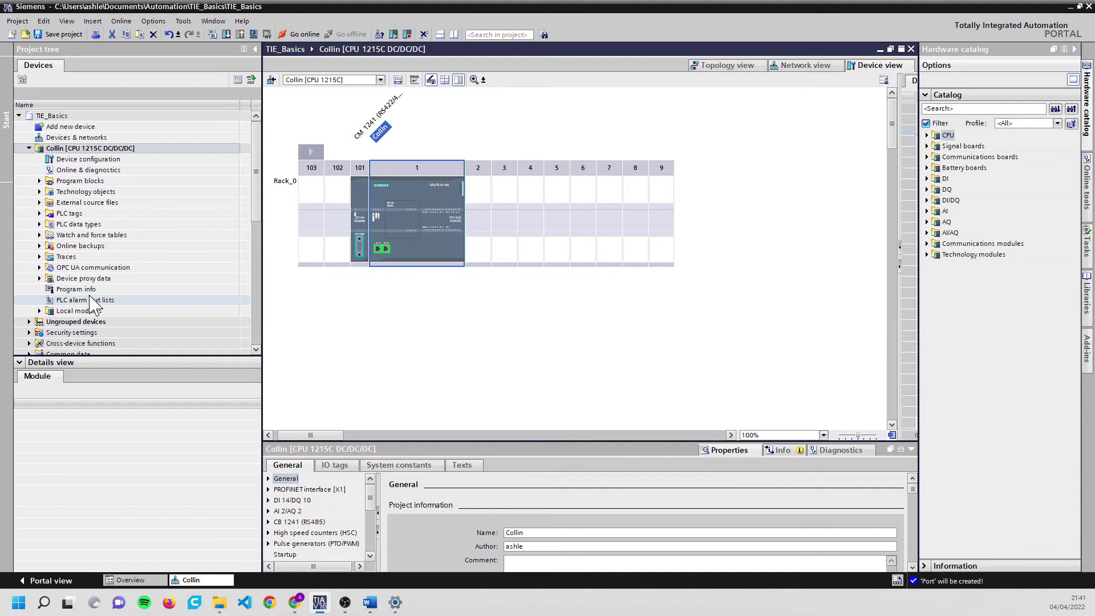
Enlarge the properties area beneath the device view so more of the CPU's settings can be read
left_click(92, 235)
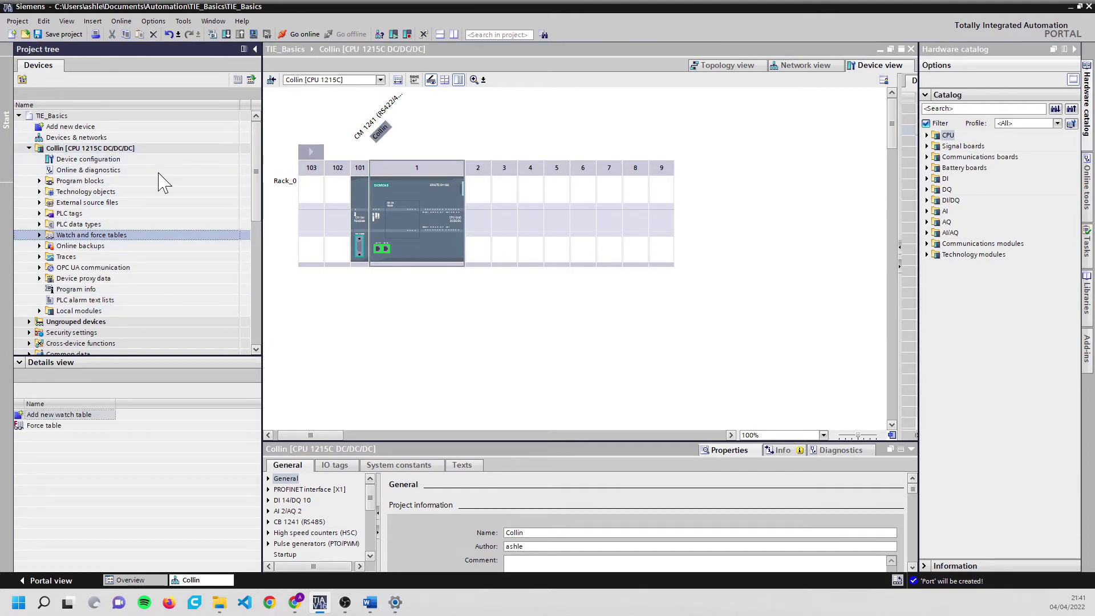
left_click(442, 264)
left_click(505, 502)
left_click_drag(543, 450, 449, 240)
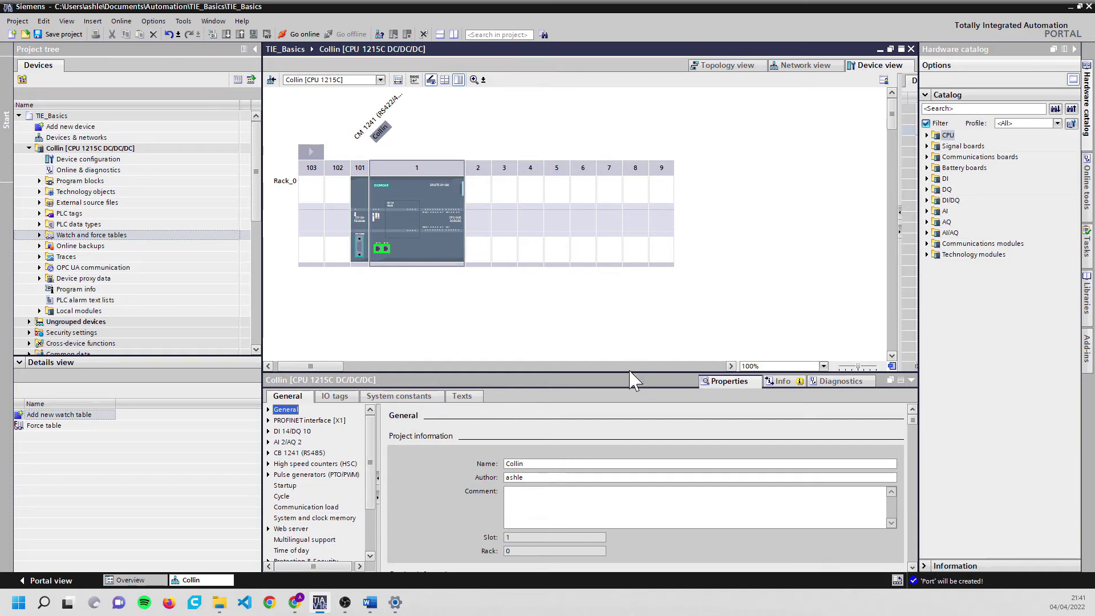
left_click_drag(630, 375, 630, 306)
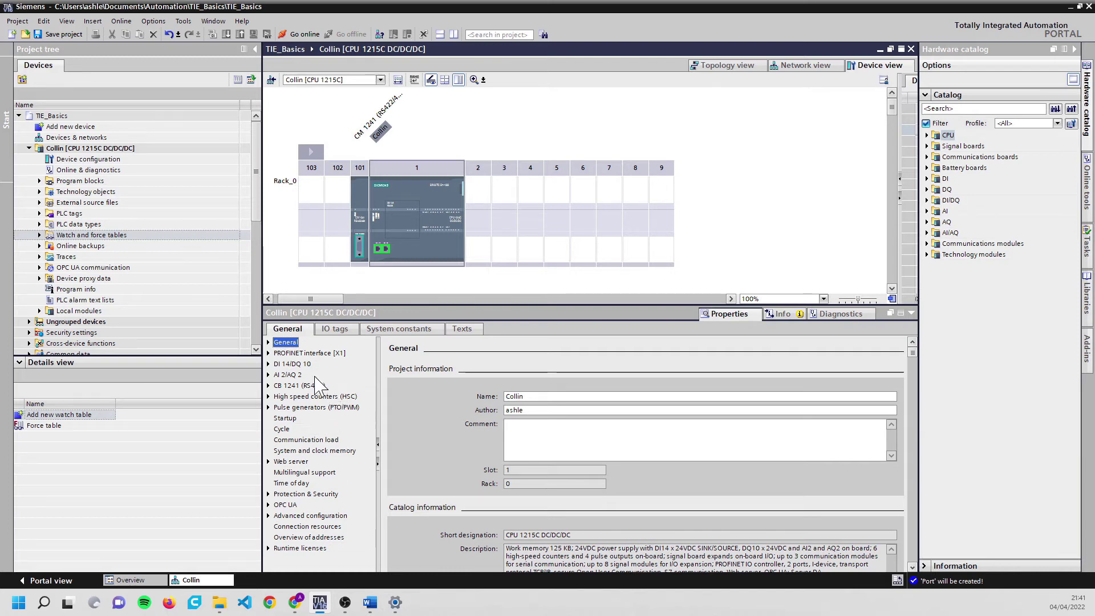
Examine the Ethernet address and IP protocol settings of the CPU's PROFINET interface [X1] and the remaining property categories
left_click(313, 354)
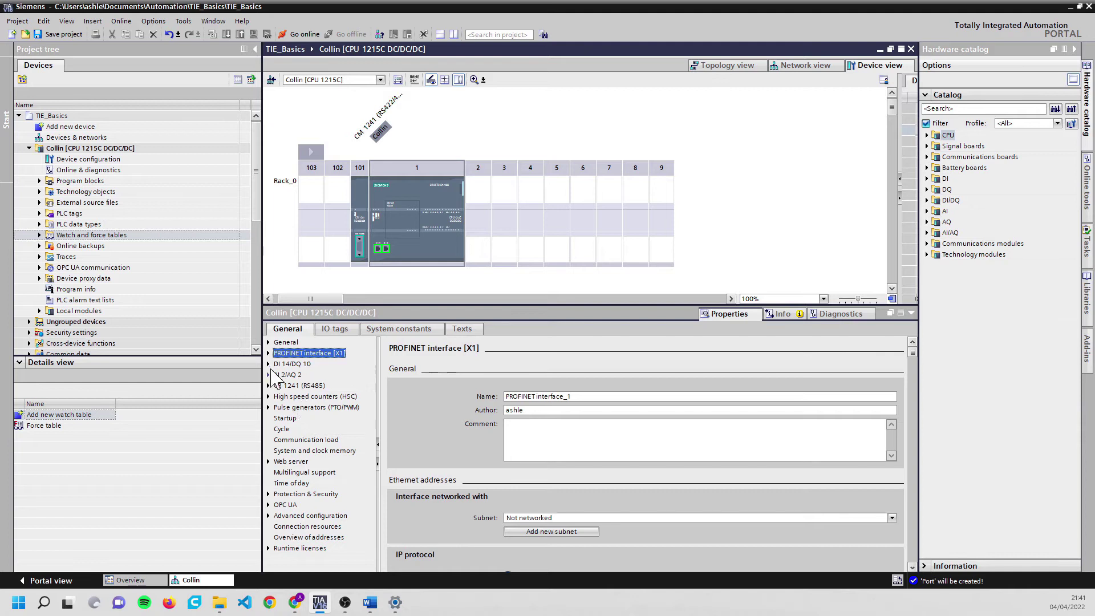
left_click(268, 353)
left_click(315, 374)
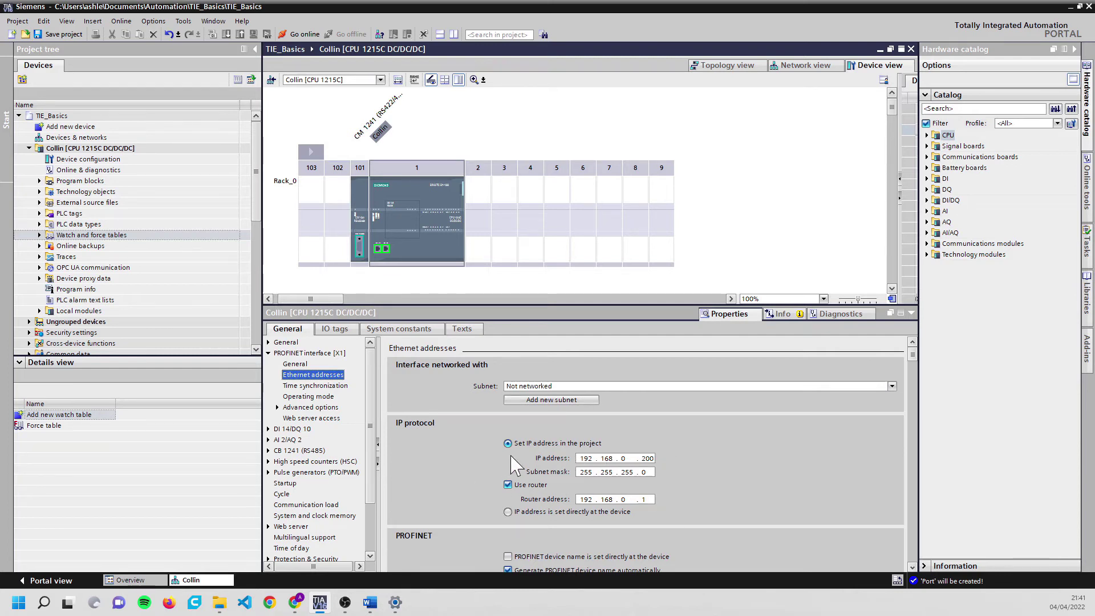
scroll(513, 490, "down", 2)
scroll(687, 460, "up", 2)
scroll(376, 398, "down", 3)
scroll(376, 397, "down", 1)
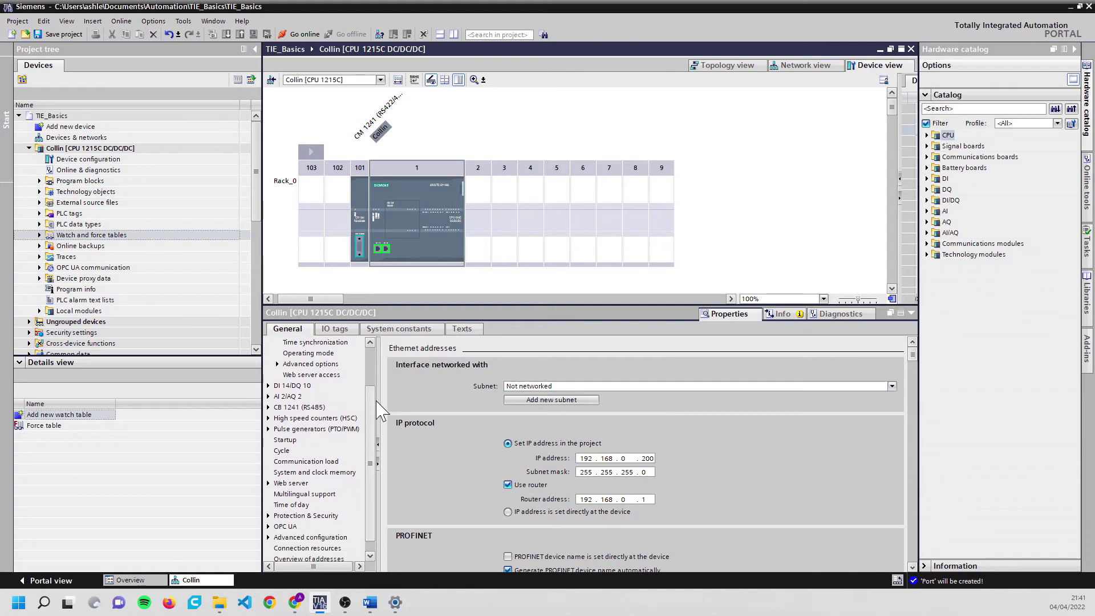
Enable the use of the system memory byte and the clock memory byte for the CPU
left_click(328, 472)
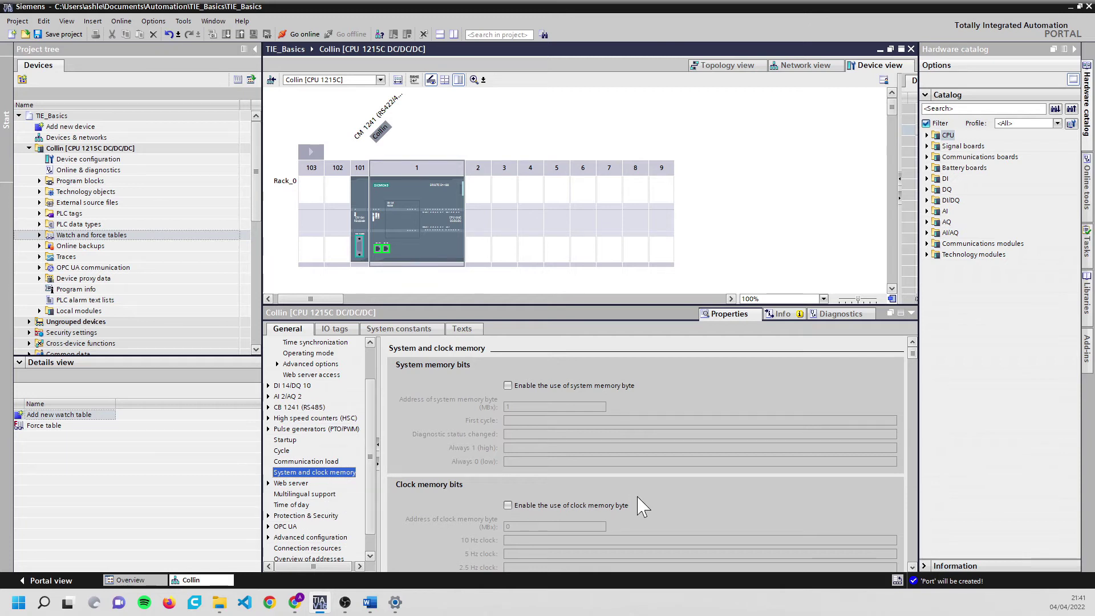
scroll(599, 484, "down", 1)
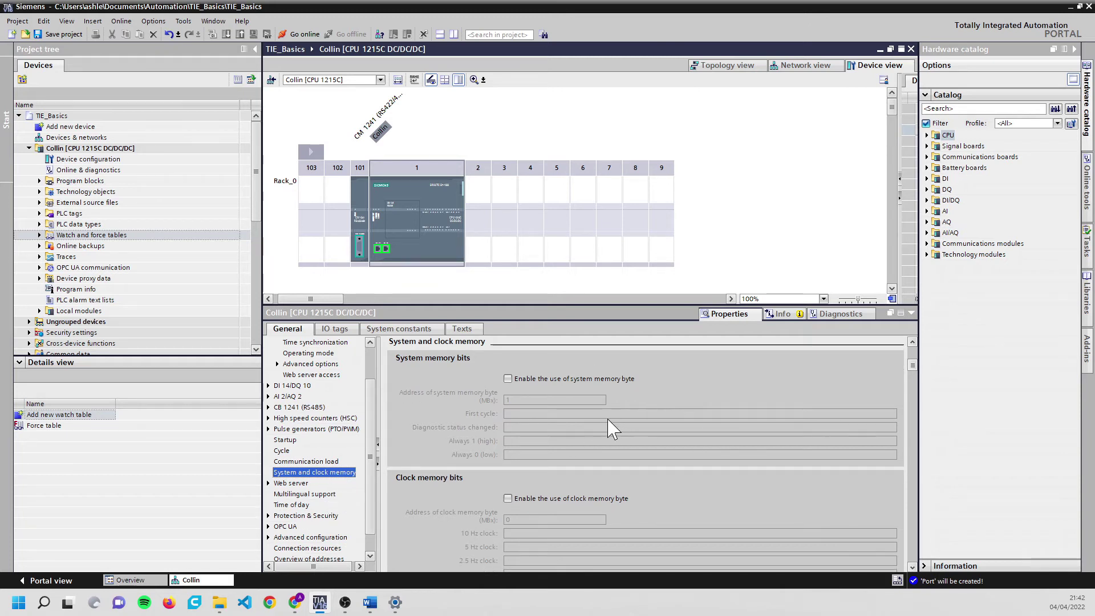
left_click(507, 379)
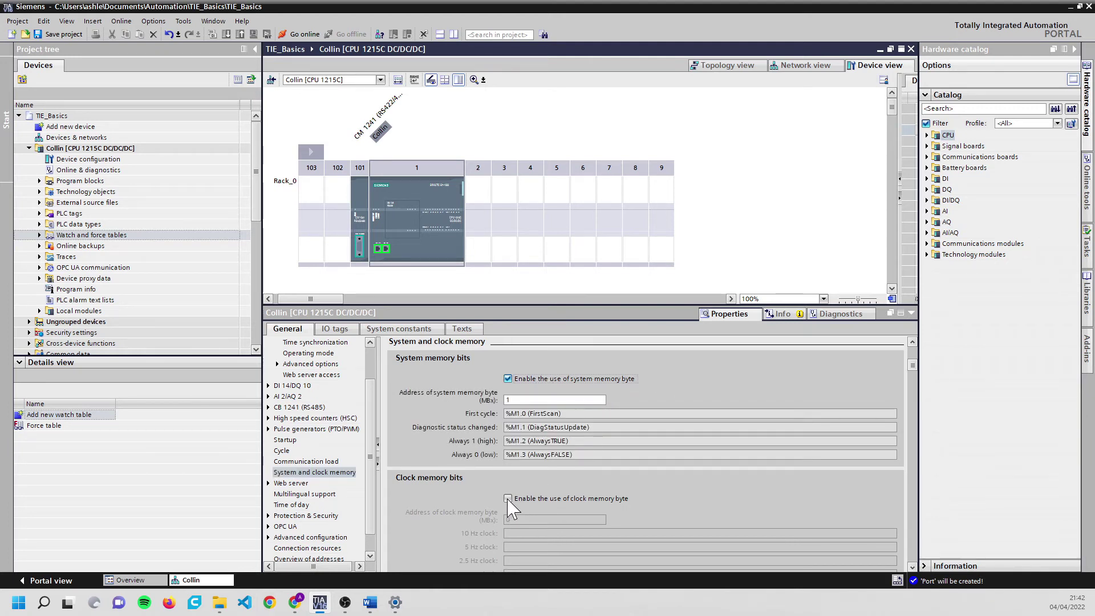
left_click(603, 500)
scroll(724, 508, "down", 1)
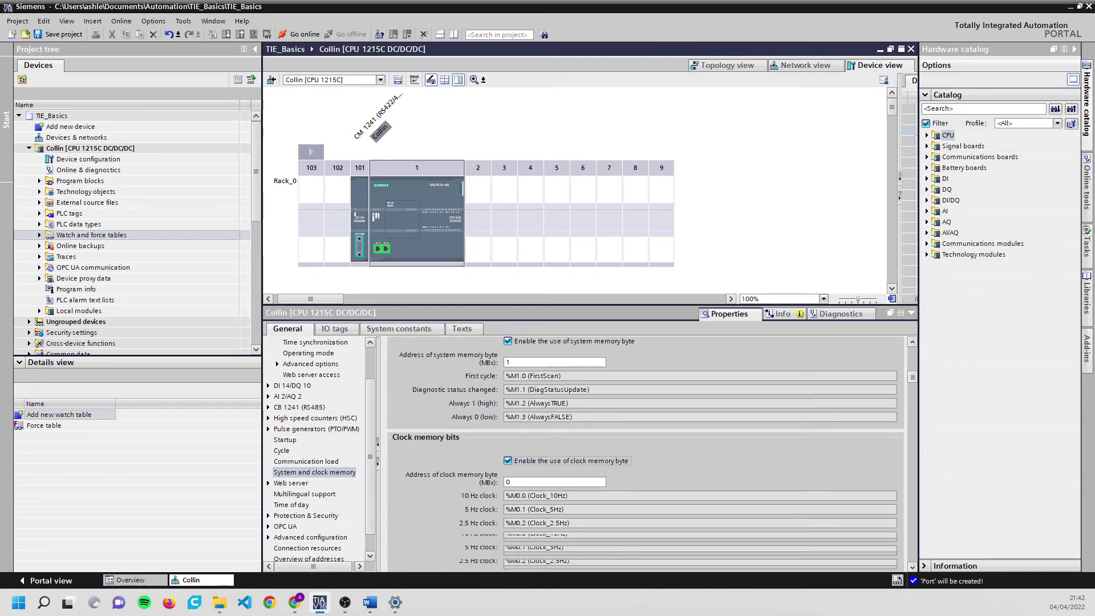
scroll(644, 450, "up", 1)
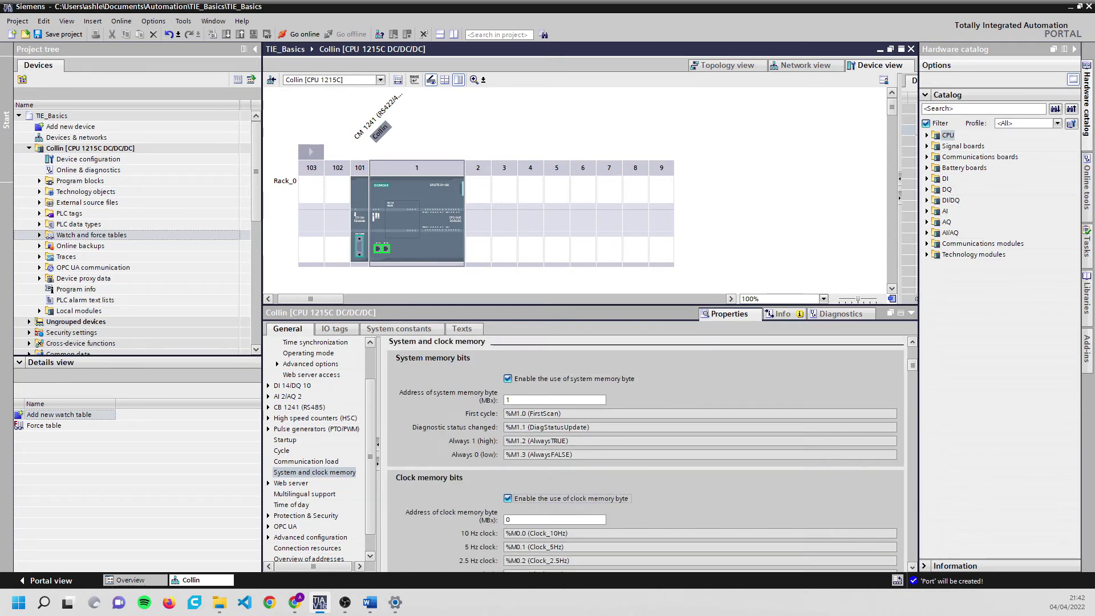
Set the address of the system memory byte to 1000 and of the clock memory byte to 1001
left_click(553, 400)
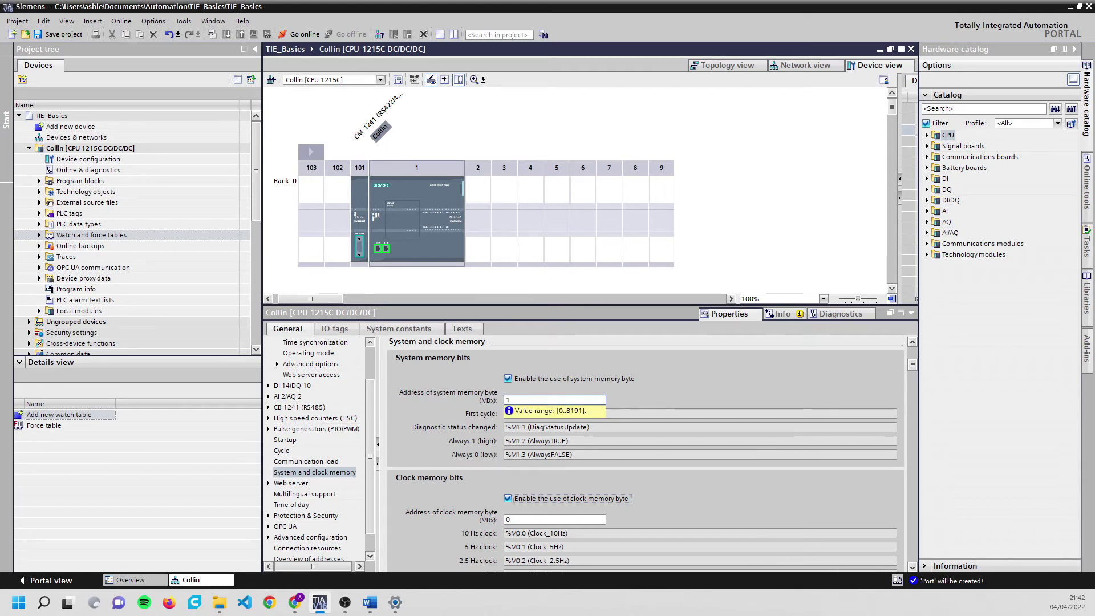
double_click(523, 400)
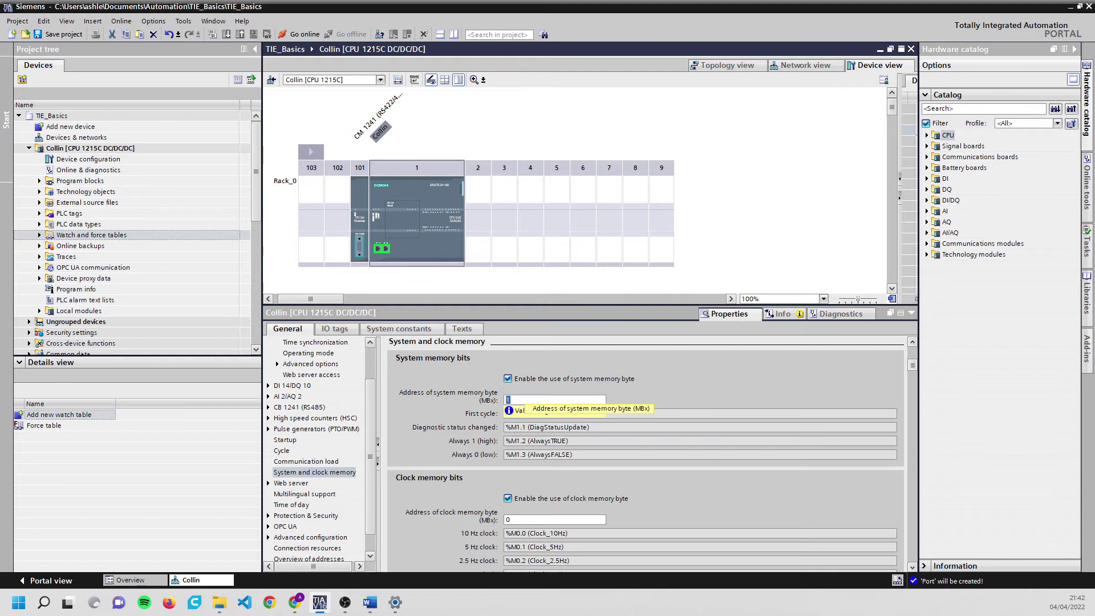
type("1")
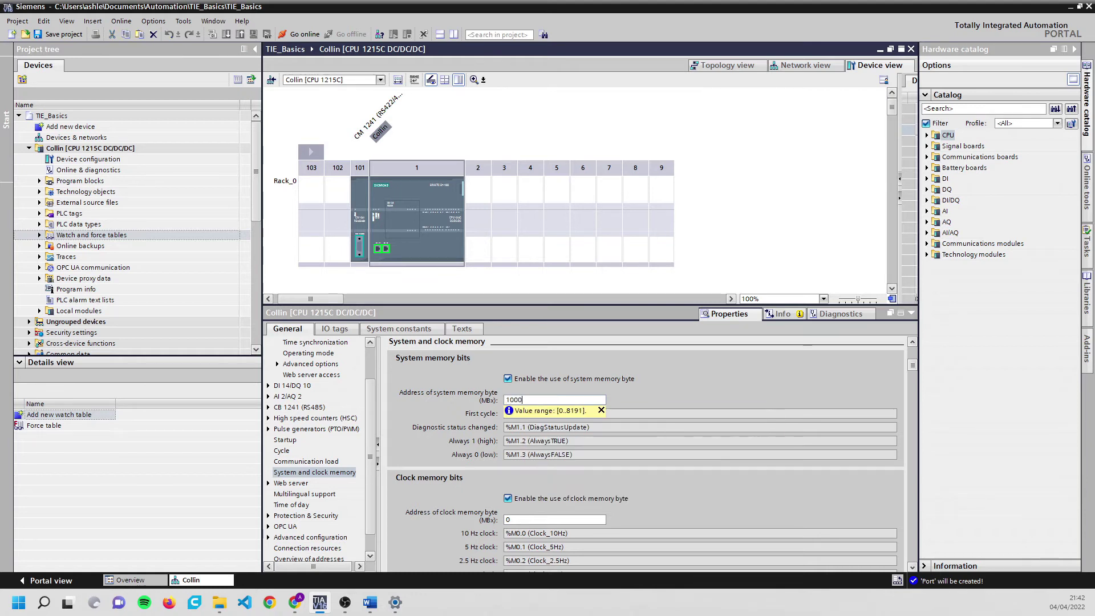
type("000")
left_click(509, 520)
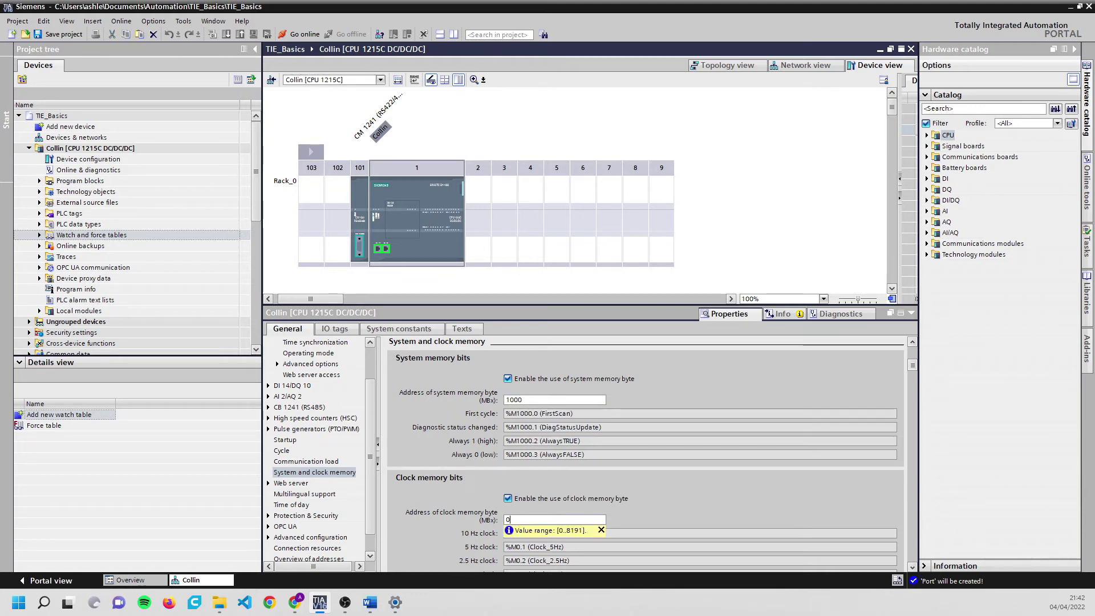
left_click_drag(509, 519, 493, 519)
type("1001")
key("Return")
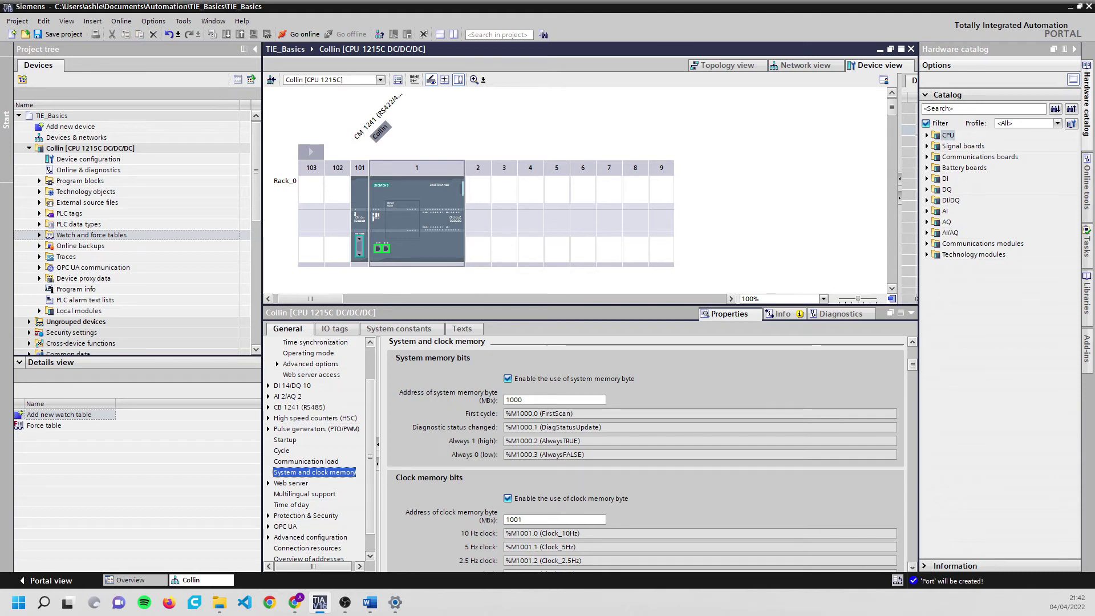
Examine the addresses of the system memory bits, such as first cycle, always 1 and always 0, and of the clock memory bits
scroll(676, 463, "down", 1)
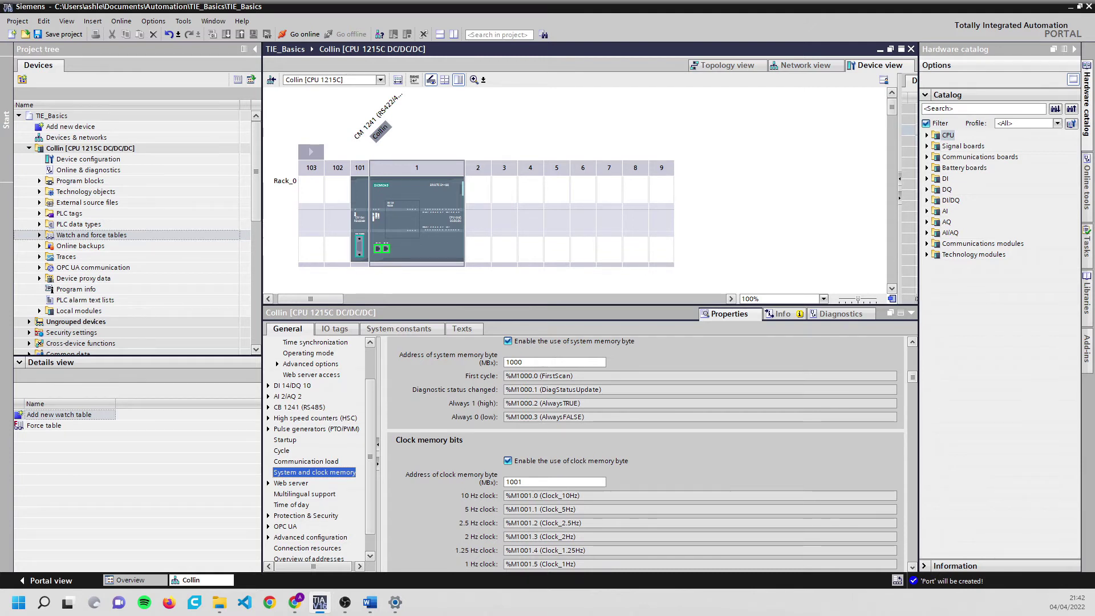
left_click(539, 375)
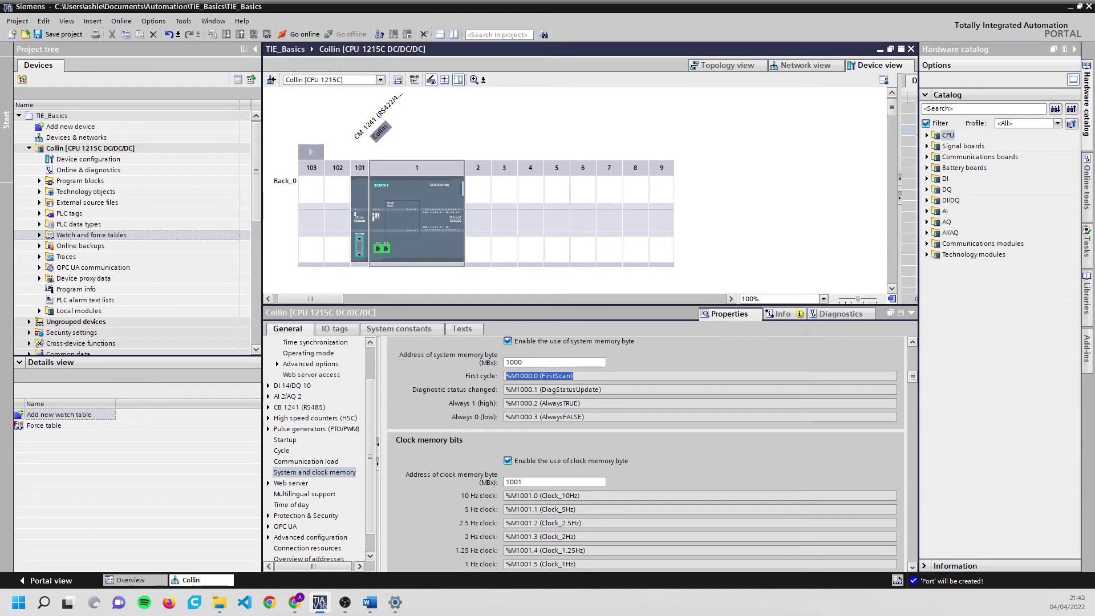
left_click(501, 403)
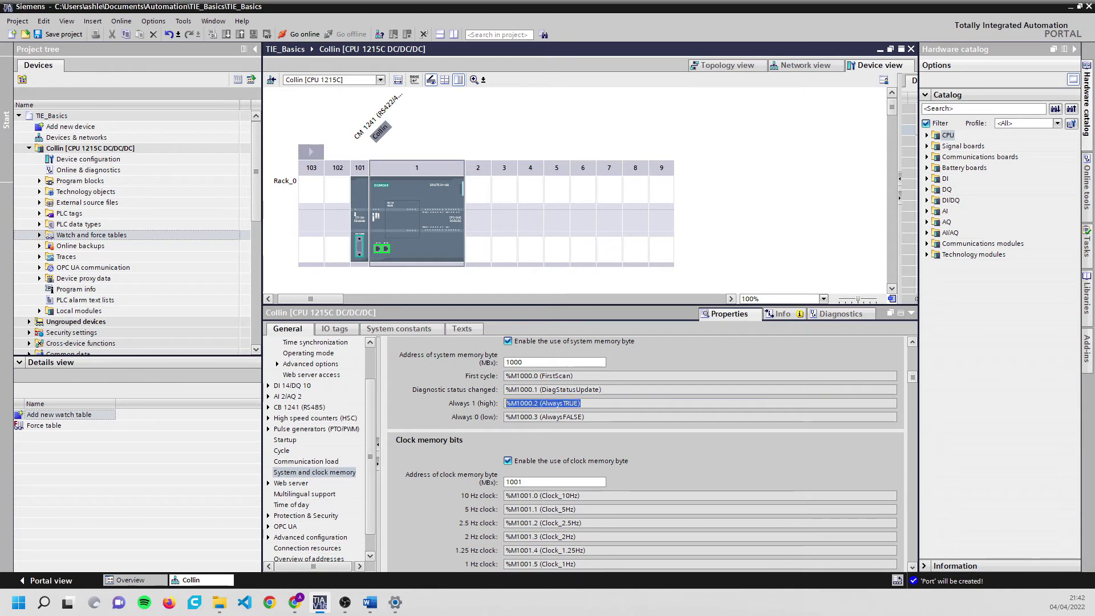
left_click_drag(562, 417, 584, 417)
key("shift+Home")
scroll(719, 467, "down", 1)
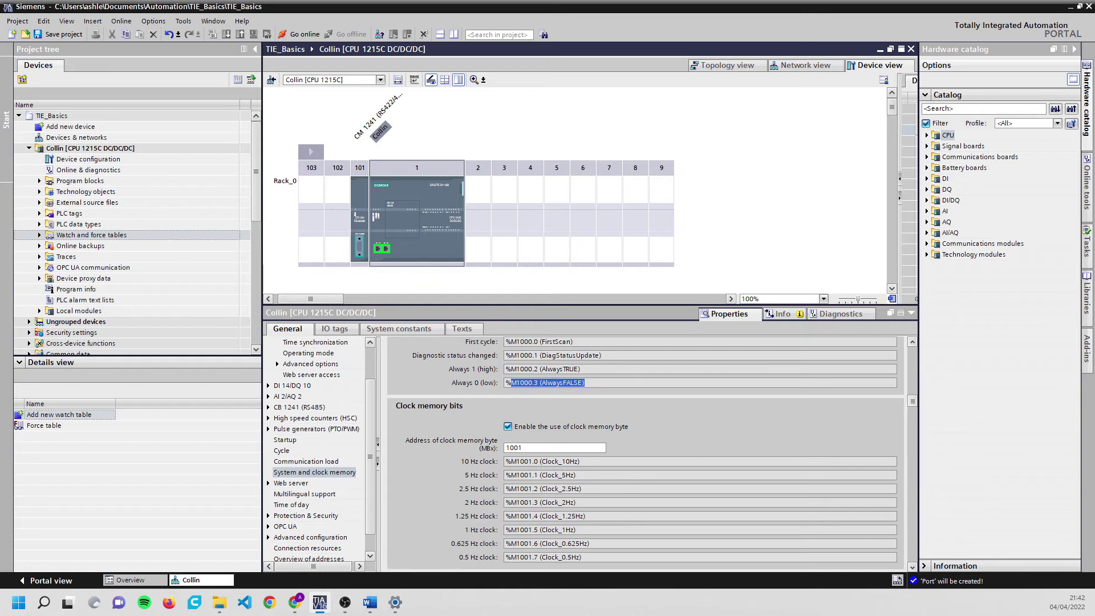
scroll(644, 451, "down", 1)
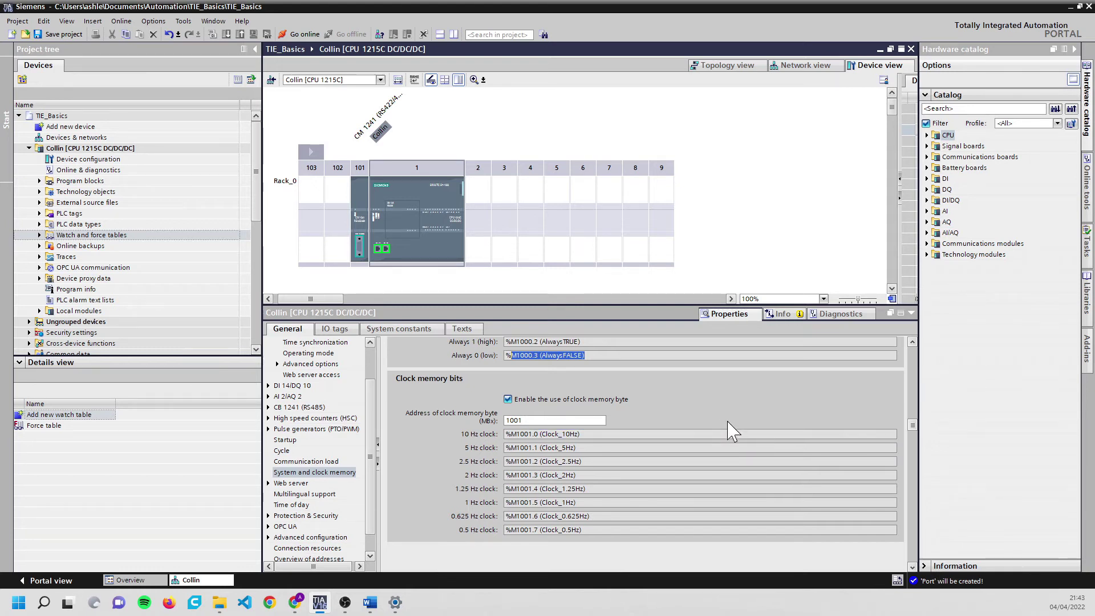
Deactivate daylight saving time in the CPU's time of day settings and set the time zone to (UTC +03:00) Baghdad, Kuwait, Riyadh, Nairobi
scroll(359, 473, "down", 1)
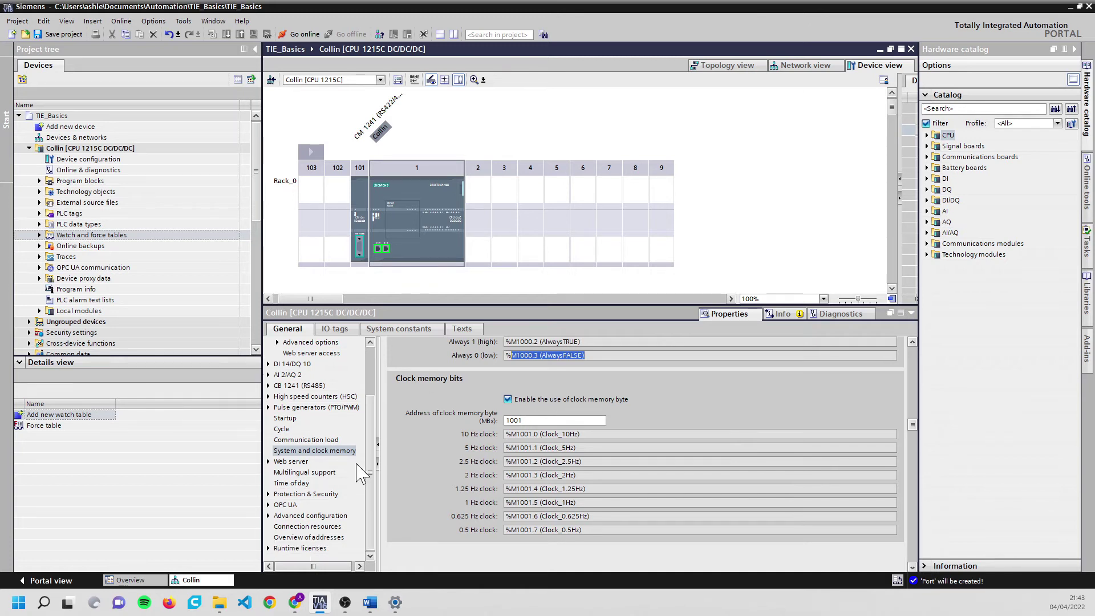
left_click(304, 484)
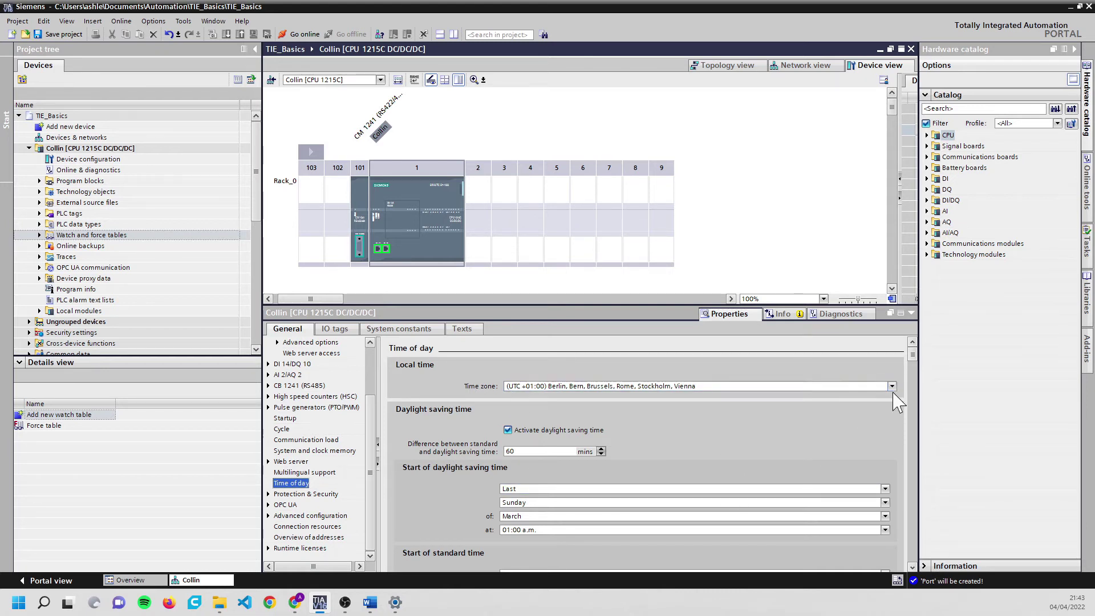
scroll(656, 442, "down", 1)
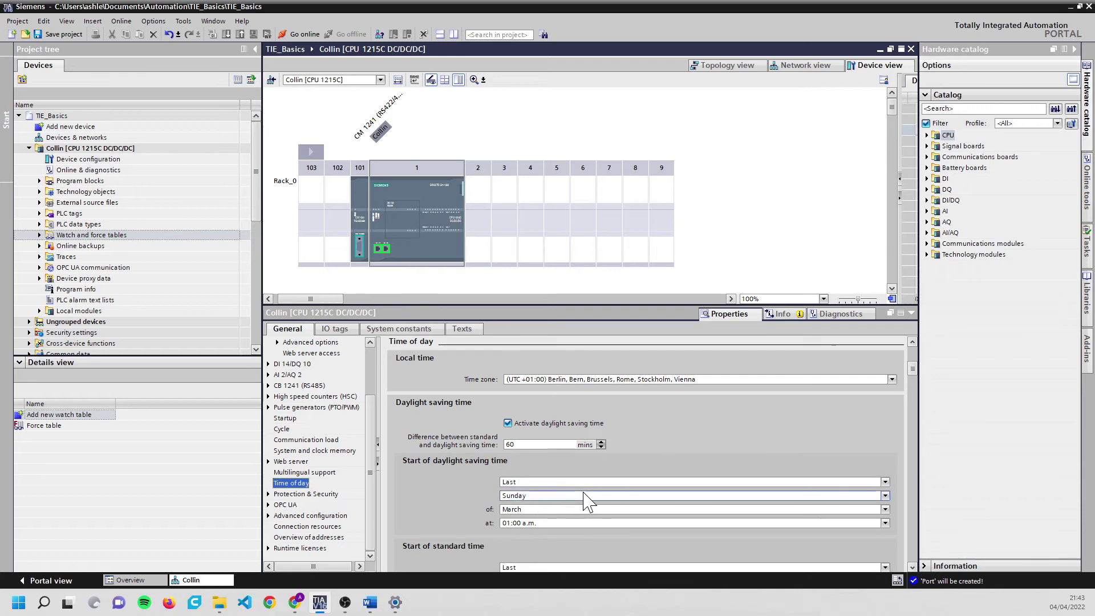
left_click(507, 423)
scroll(728, 447, "up", 1)
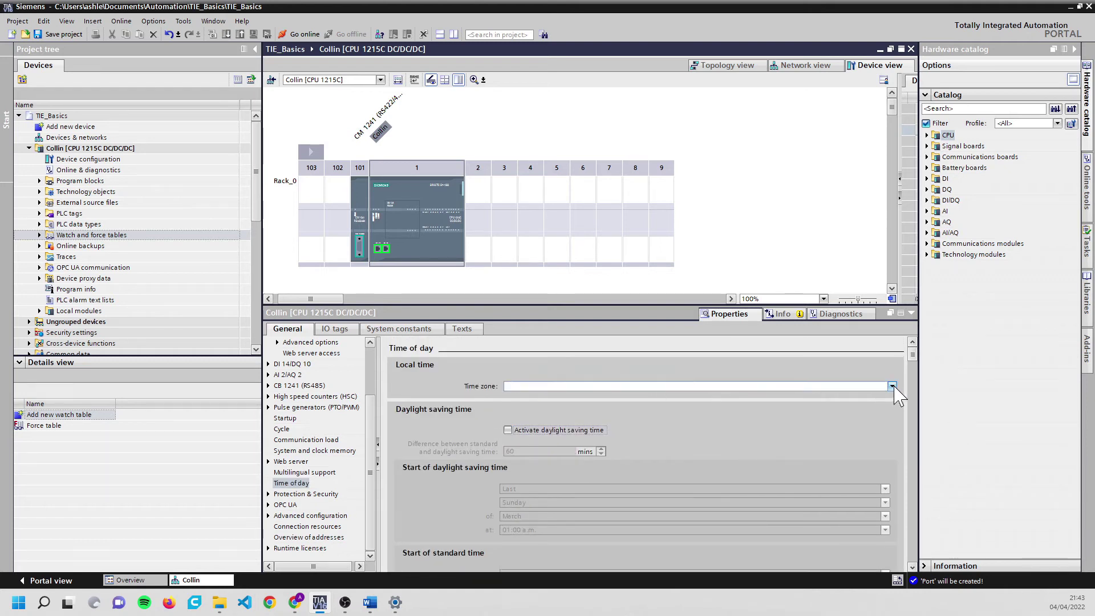
left_click(891, 386)
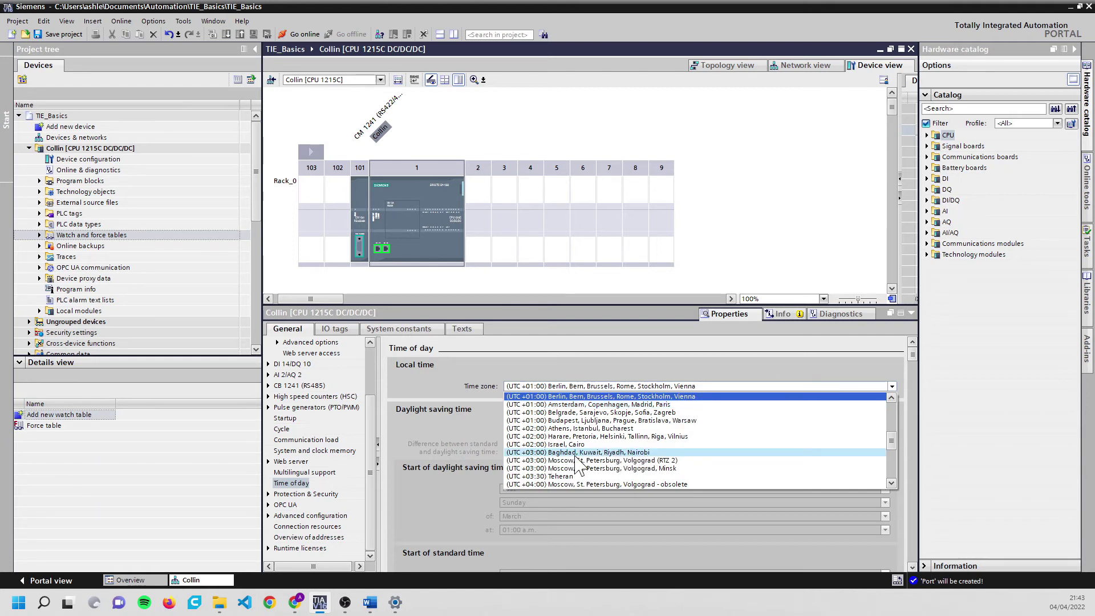
left_click(533, 452)
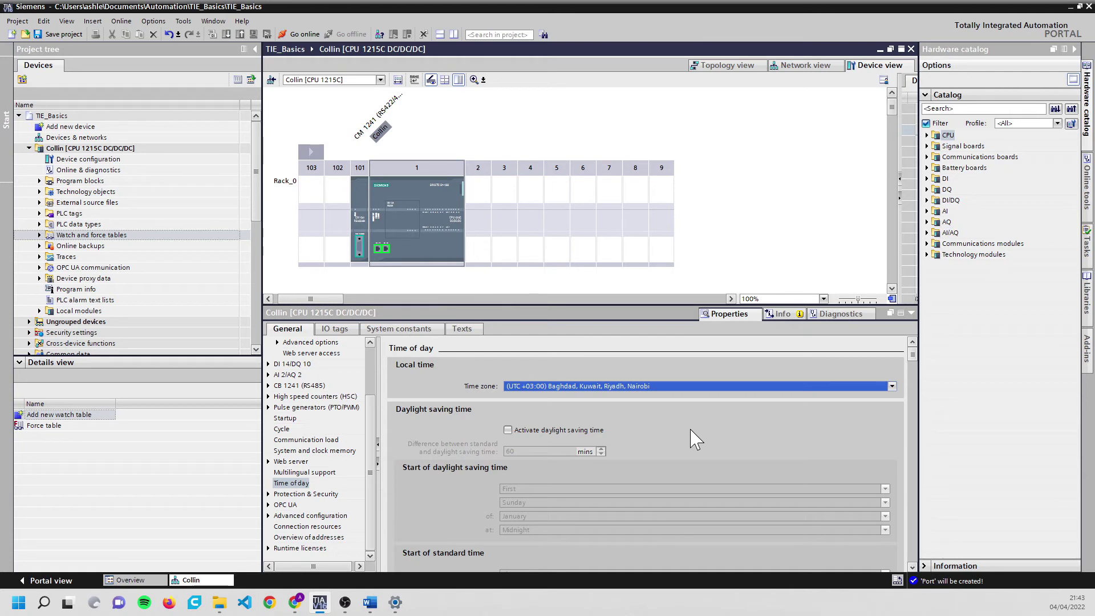
scroll(701, 453, "down", 3)
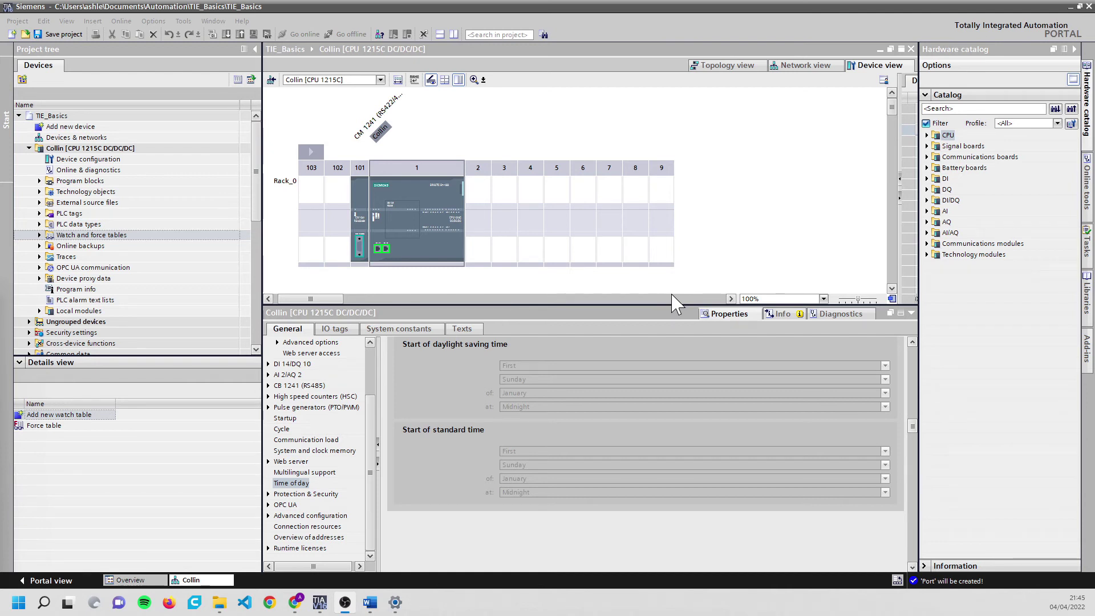
scroll(607, 474, "up", 2)
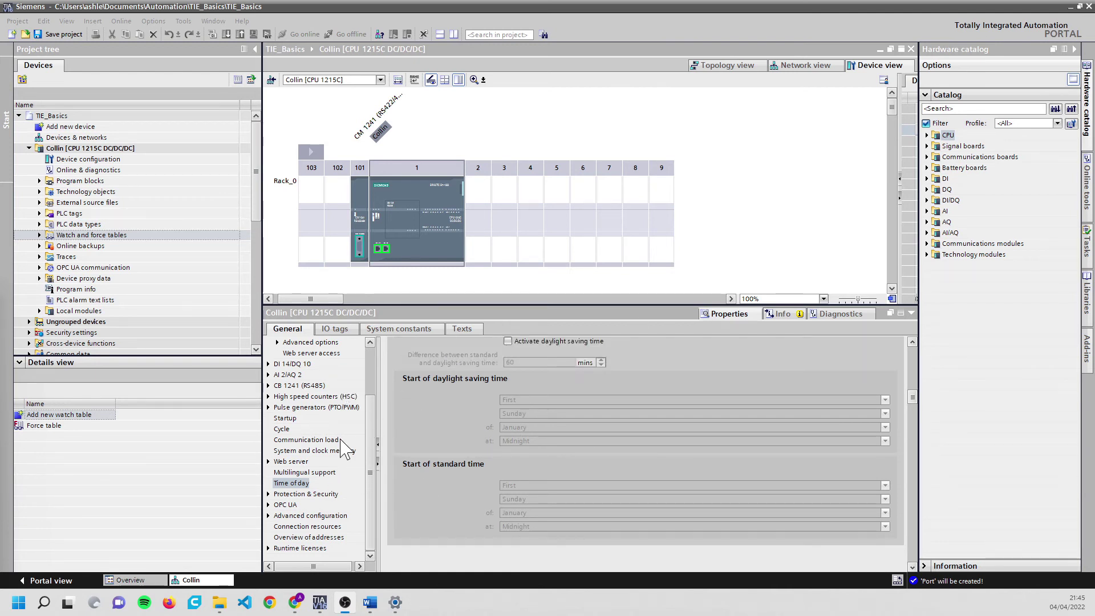
scroll(368, 501, "up", 2)
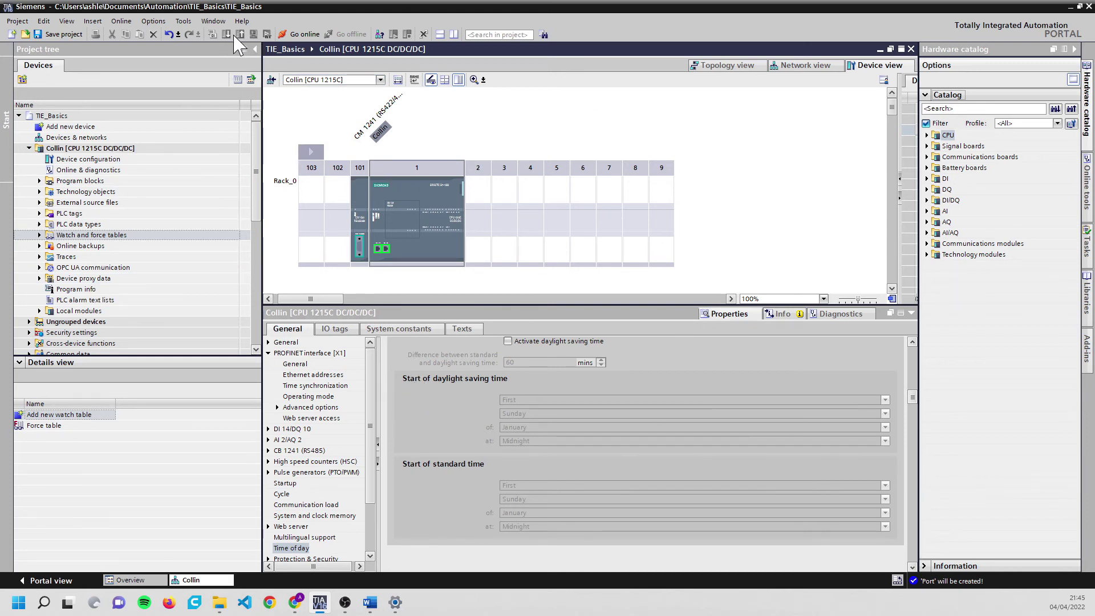
Start downloading the PLC's hardware configuration and search for compatible target devices over PN/IE with the Realtek USB GbE Family Controller
left_click(111, 161)
left_click(84, 149)
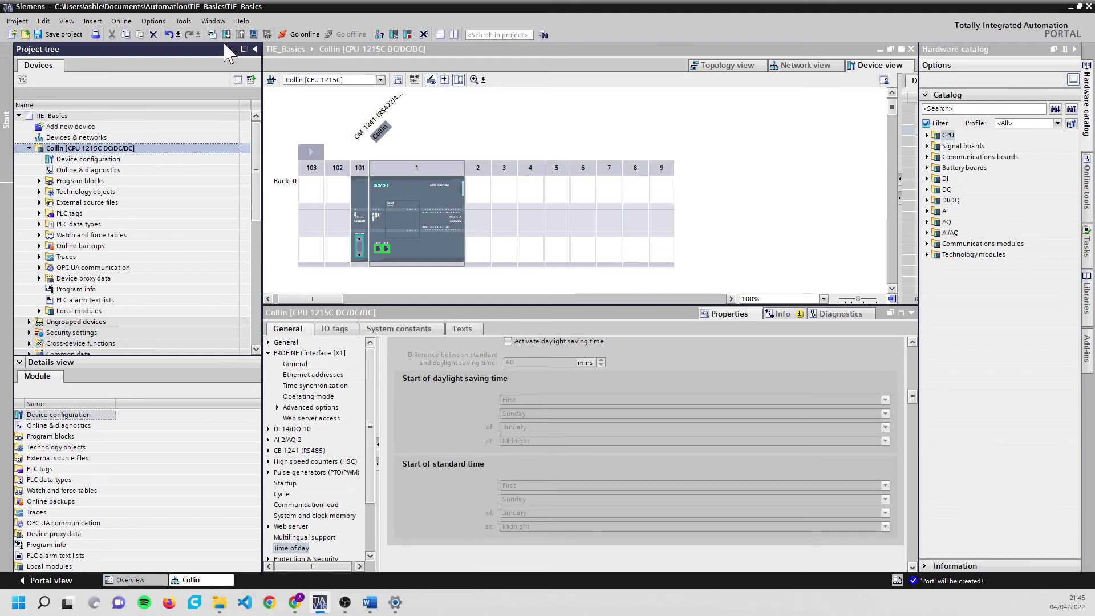
right_click(59, 150)
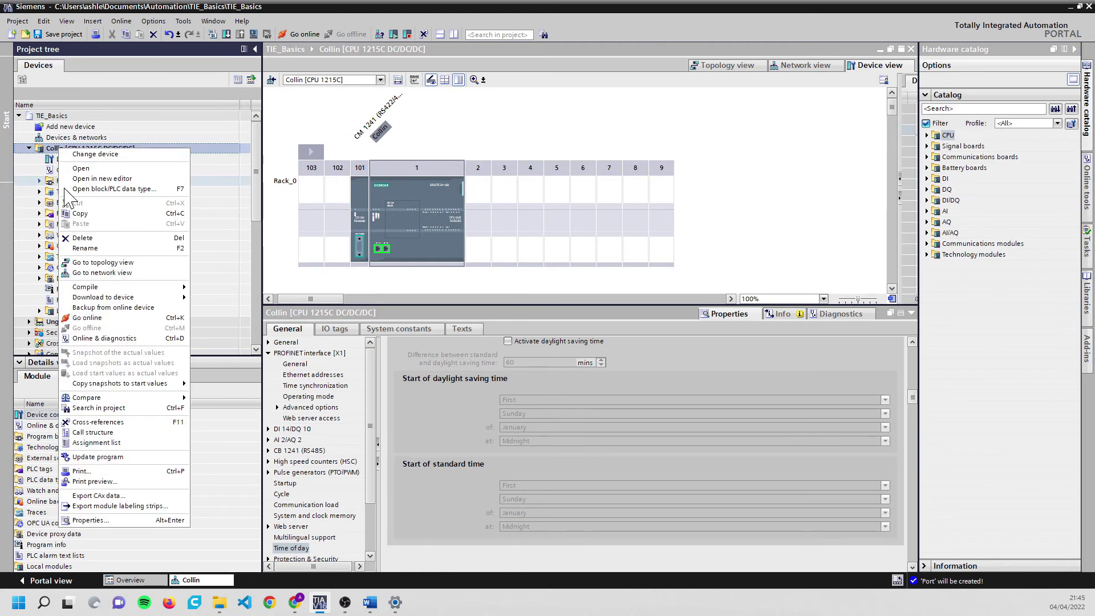
mouse_move(132, 287)
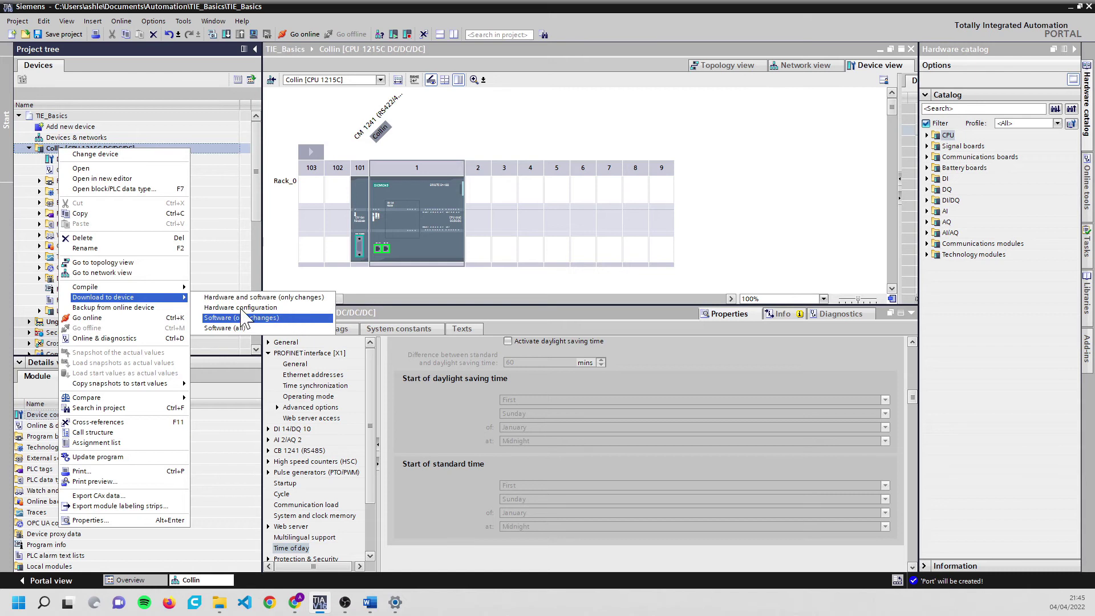
left_click(285, 309)
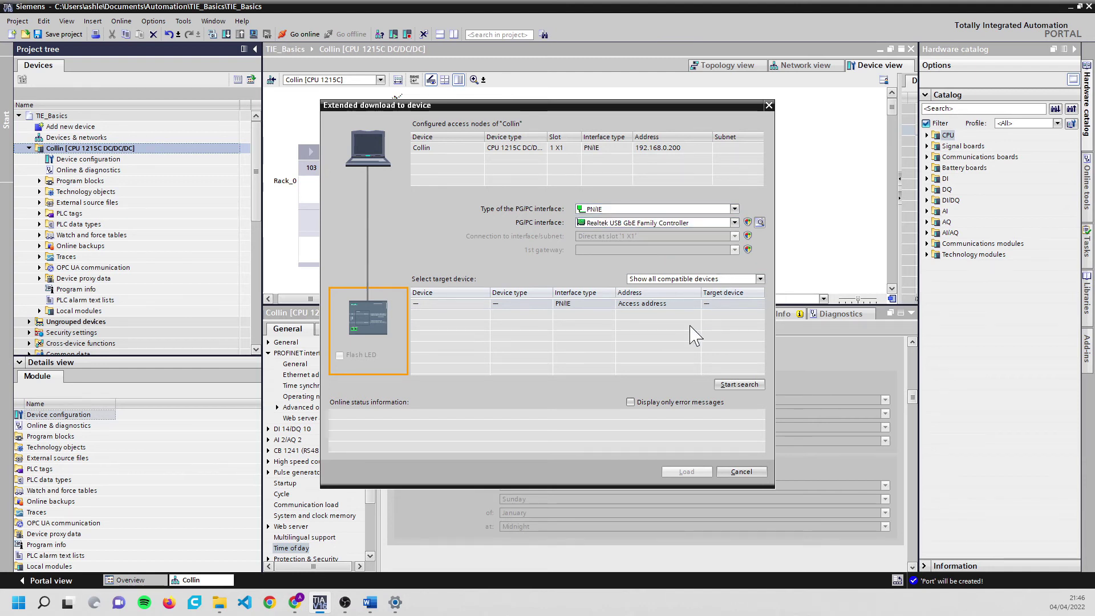
left_click(740, 384)
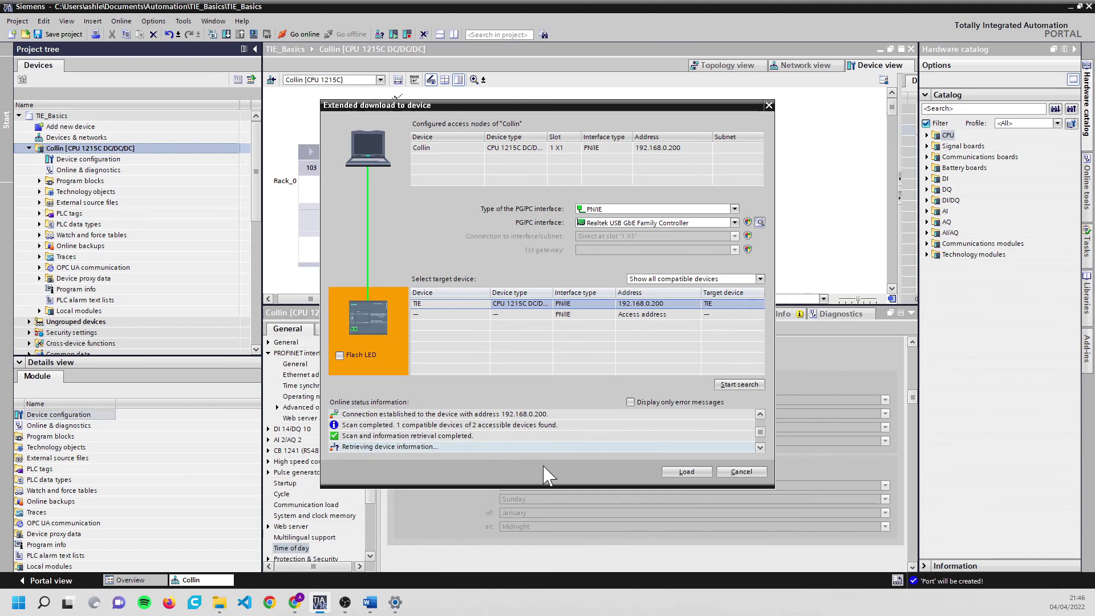
Load the hardware configuration into the target device TIE with all modules stopped, and finish with the module started
left_click(679, 474)
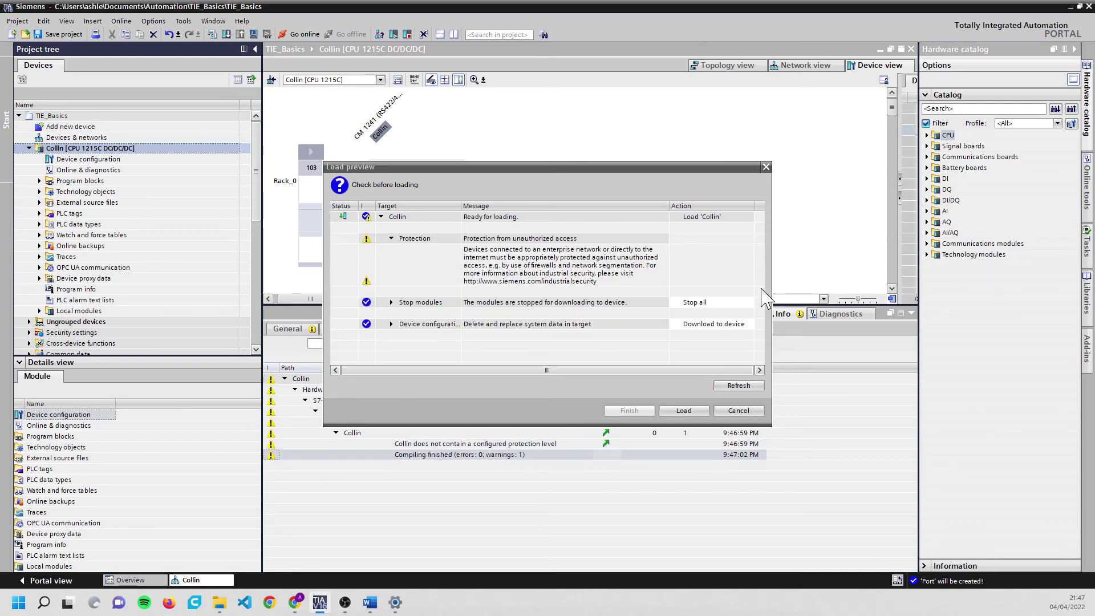
left_click(696, 415)
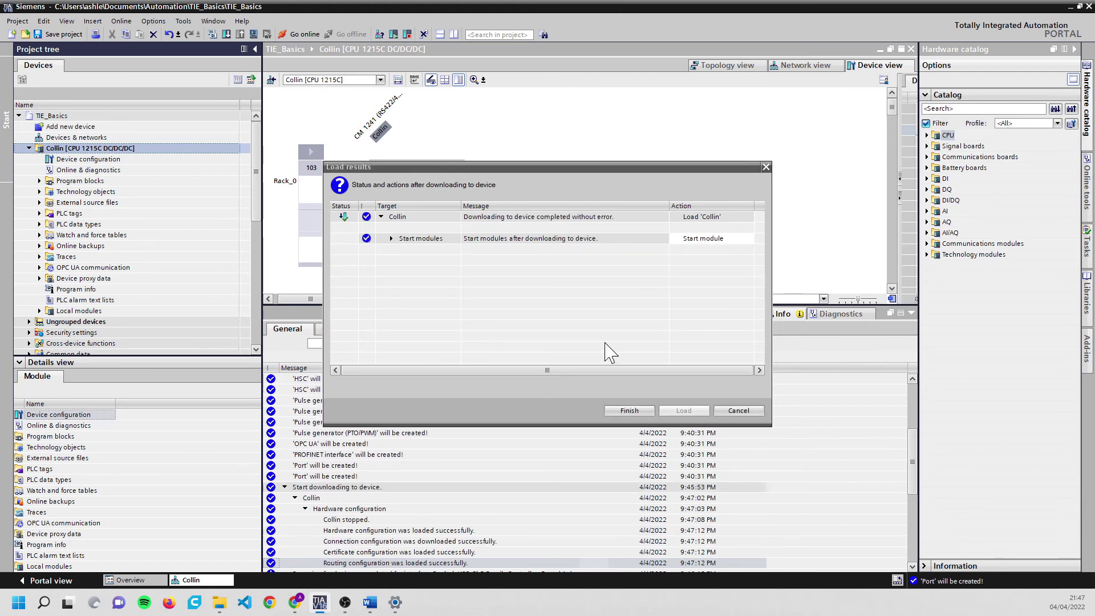
left_click(637, 411)
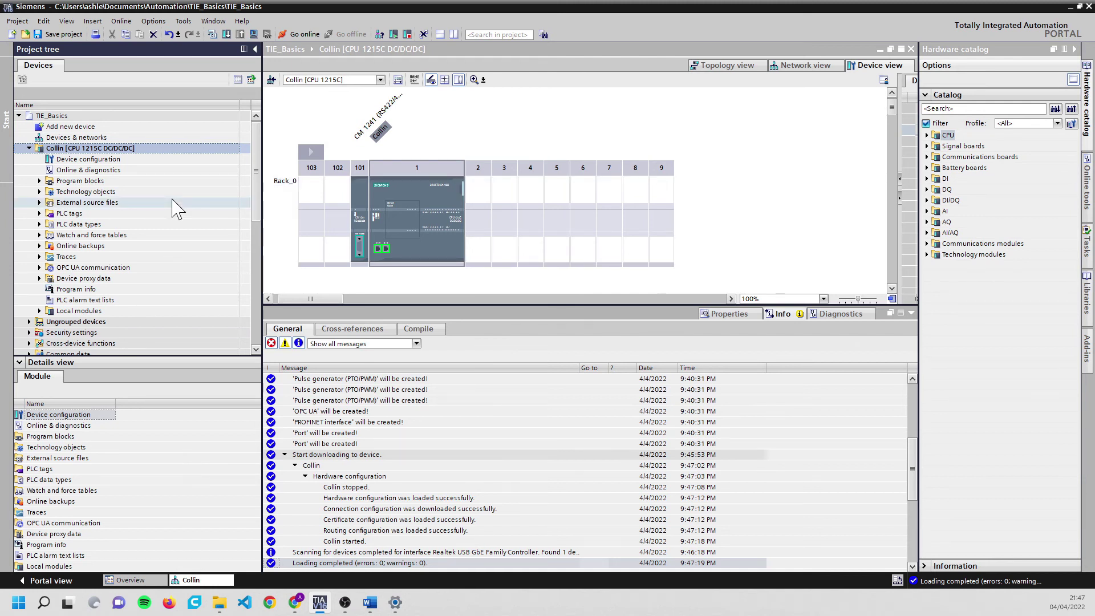
Open the Main [OB1] program block and enlarge its editor area above the message area
left_click(40, 181)
double_click(83, 202)
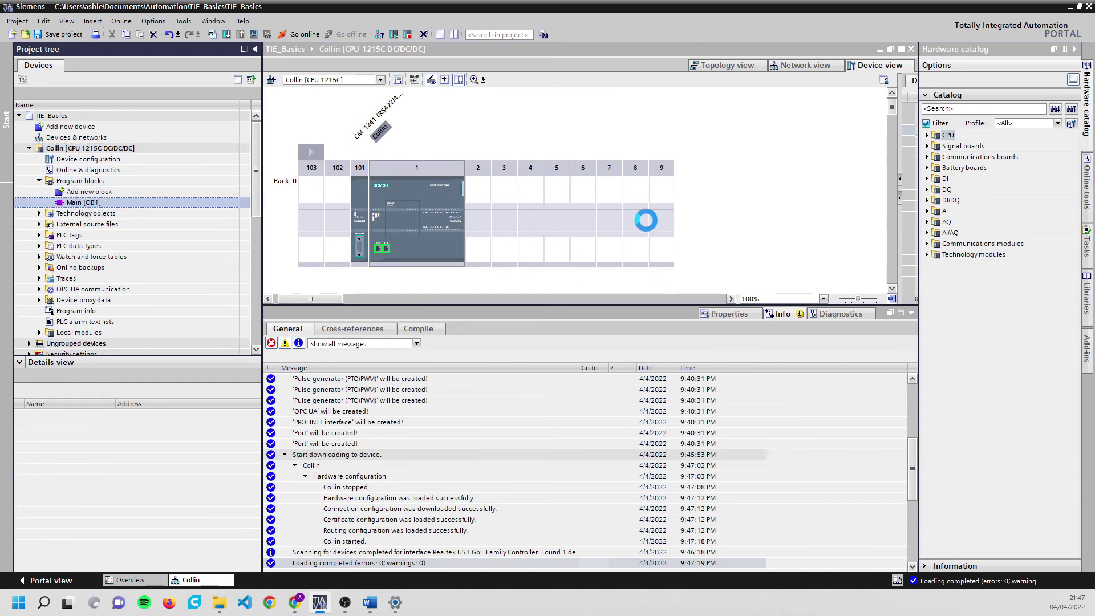
left_click_drag(557, 306, 542, 422)
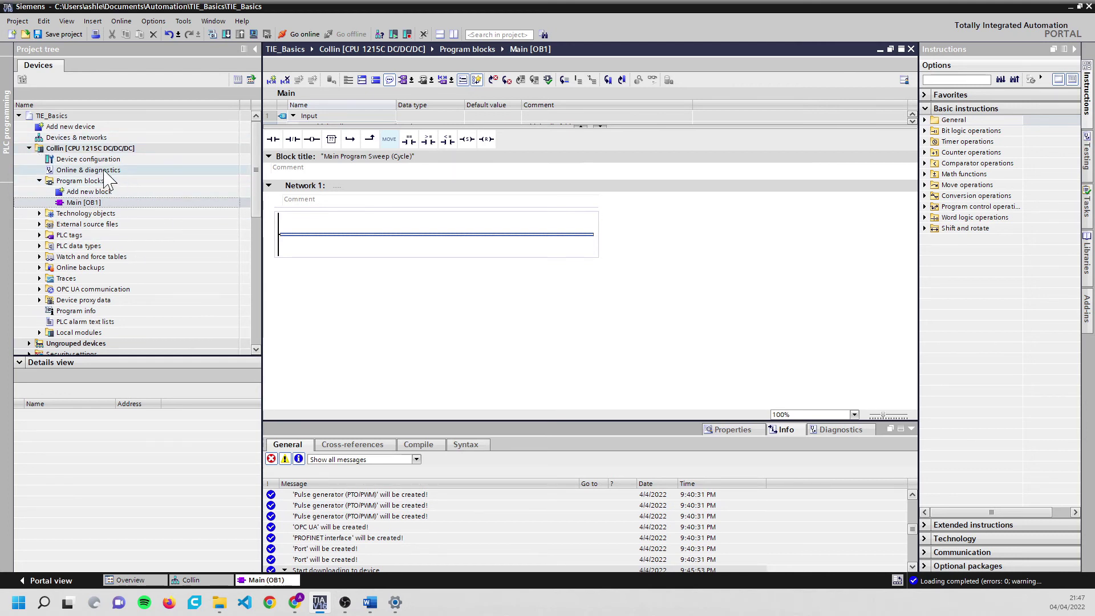
Download the PLC's complete software to the device with all modules stopped, and finish with the module started
right_click(43, 149)
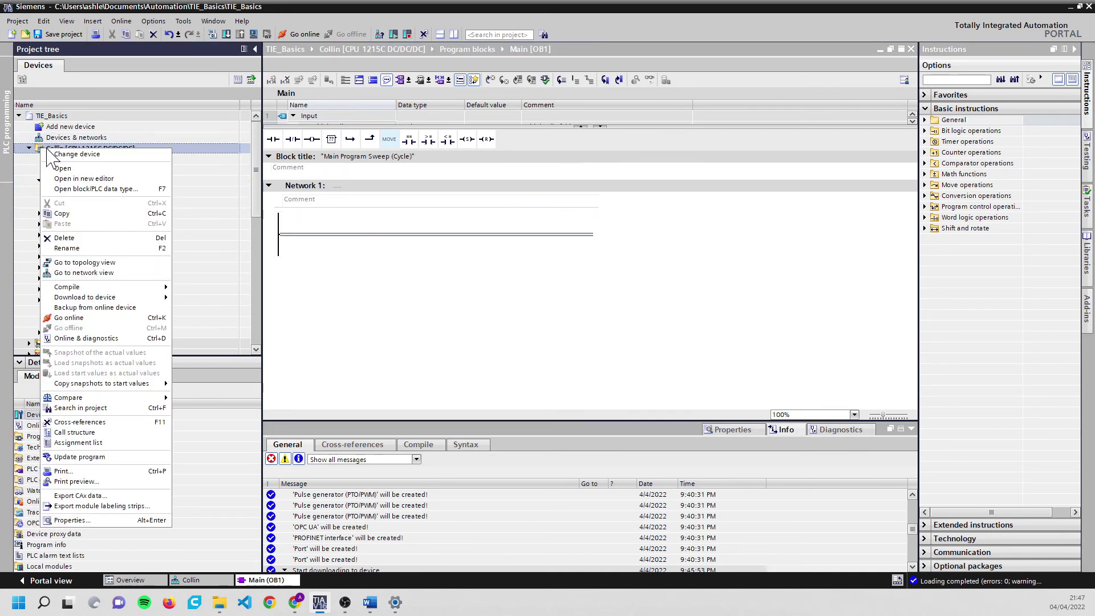
mouse_move(129, 299)
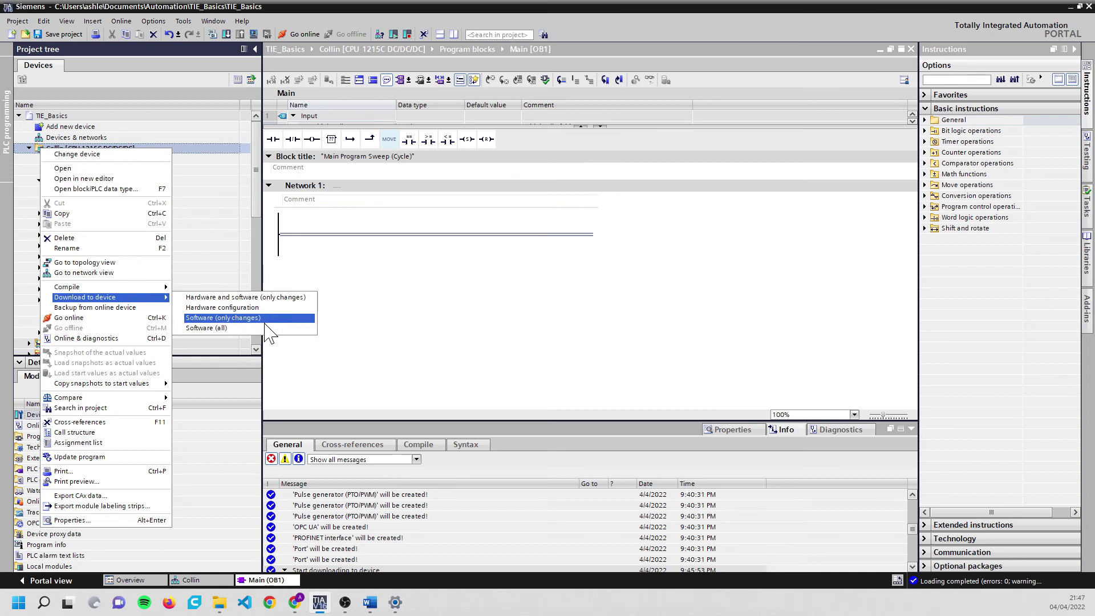
left_click(257, 326)
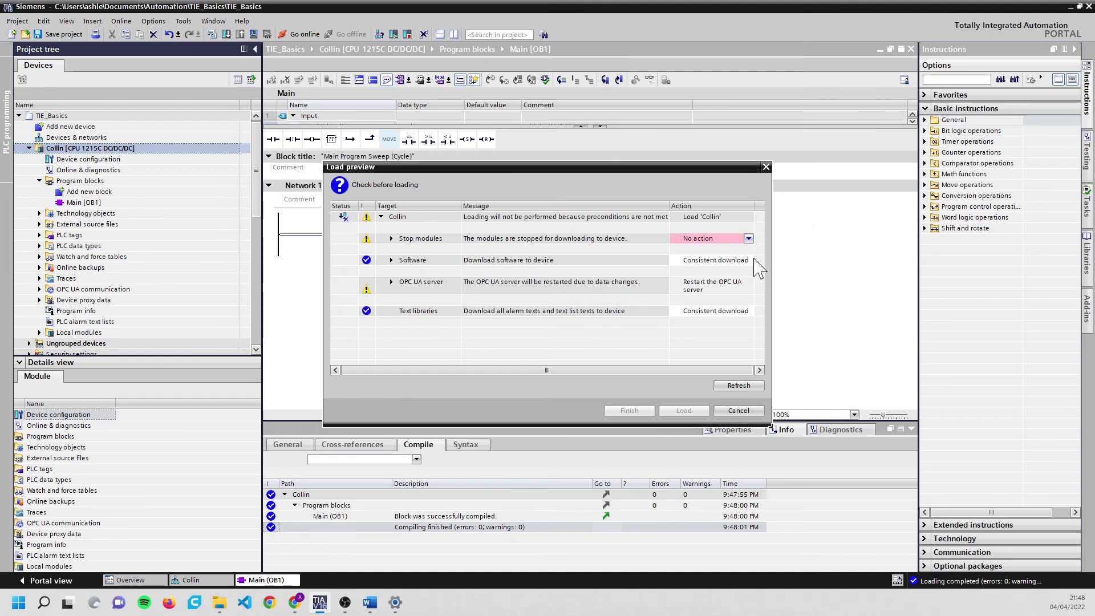
left_click(749, 240)
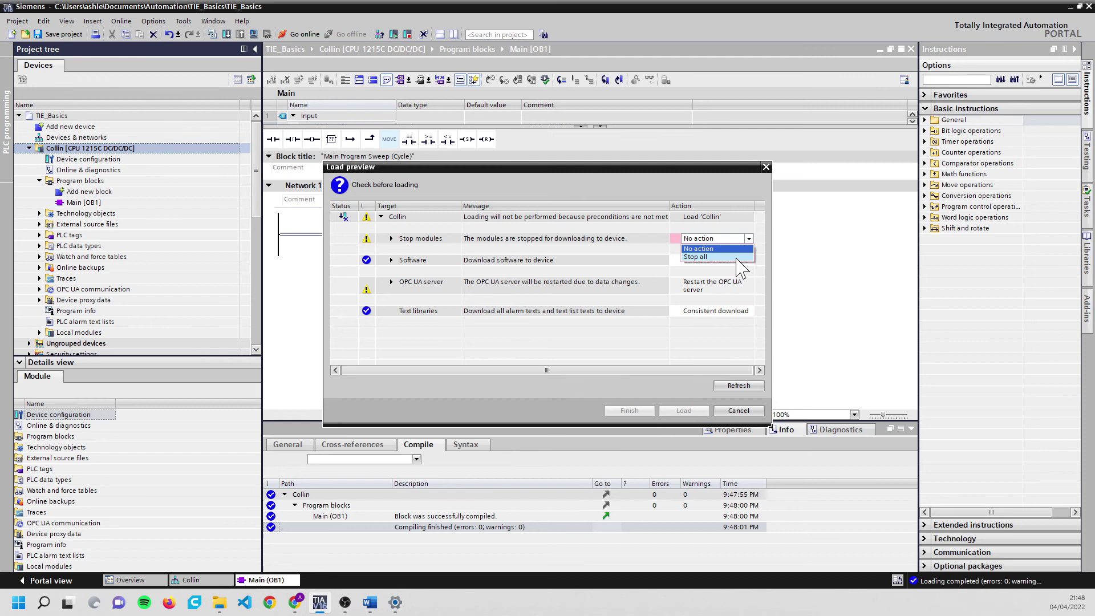
left_click(708, 257)
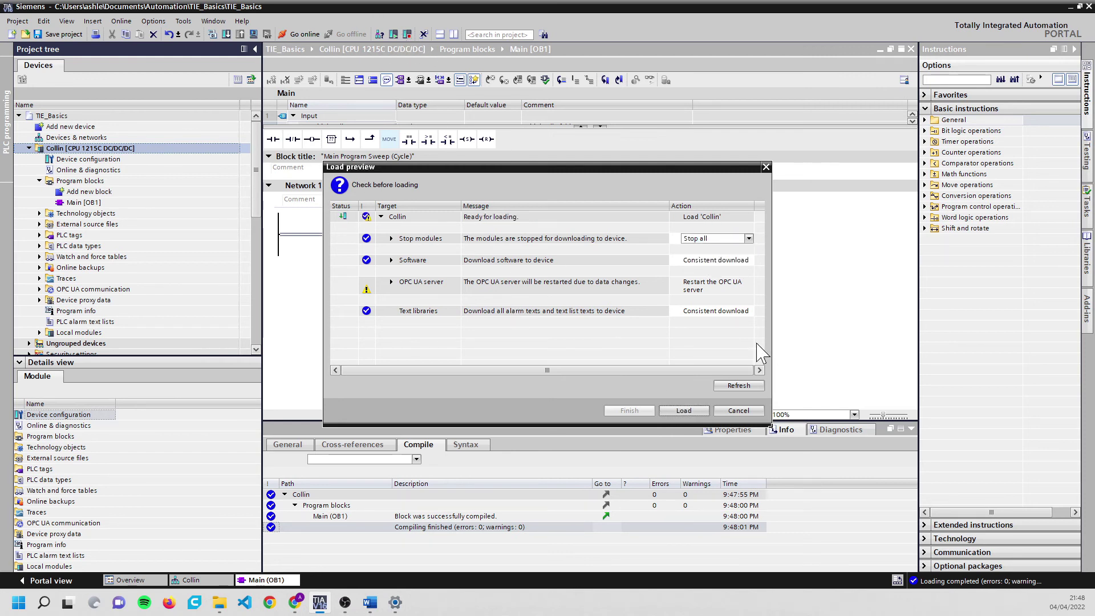
left_click(678, 411)
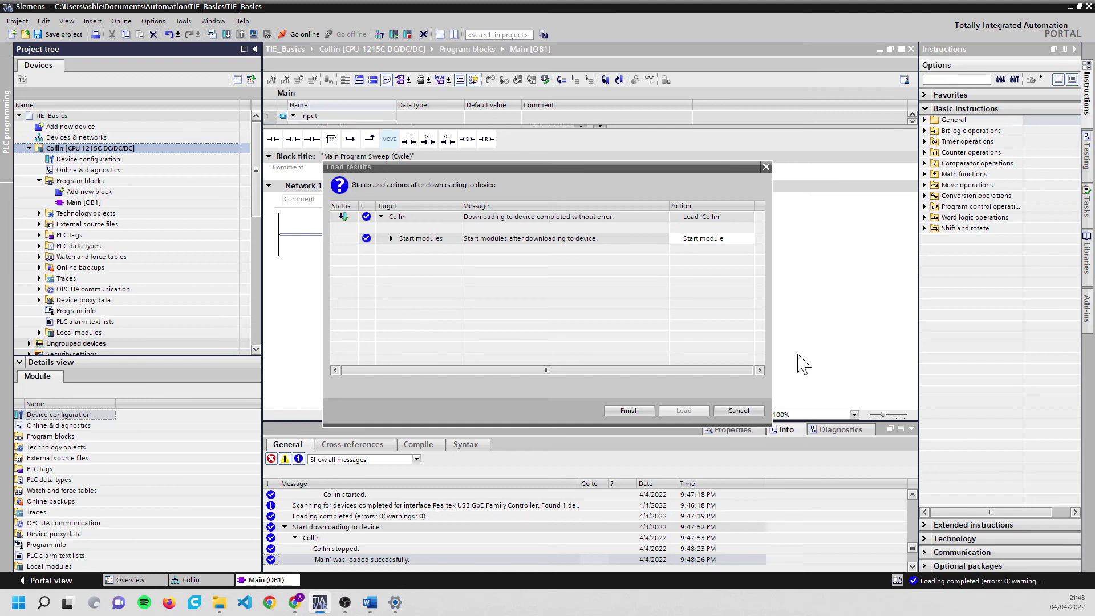
left_click(630, 410)
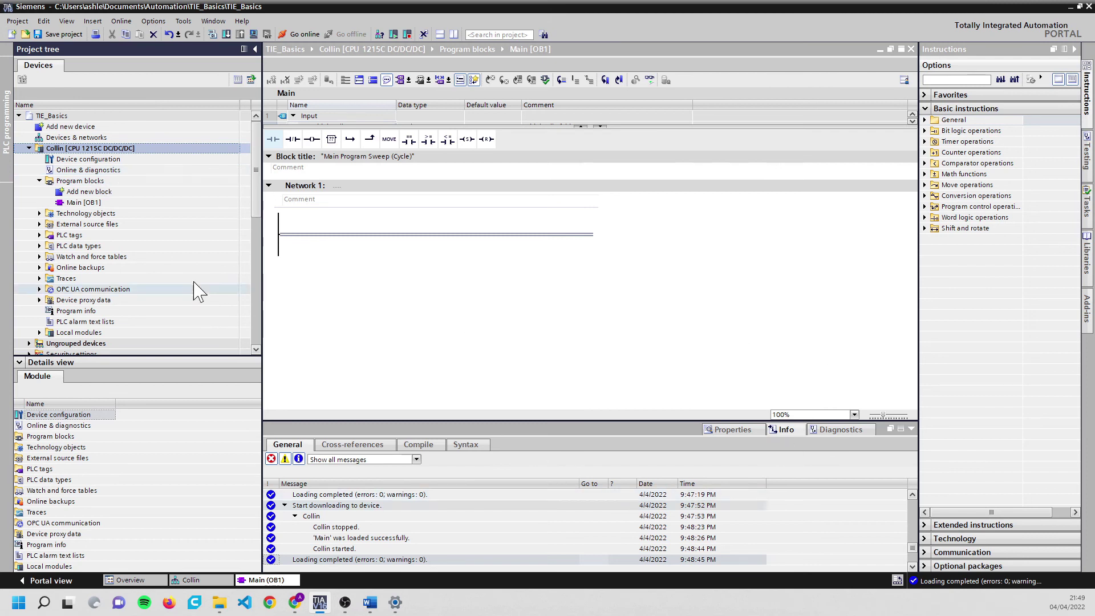
Open the PLC's online and diagnostics view and go online over PN/IE with the Realtek USB GbE Family Controller
left_click(53, 171)
double_click(53, 170)
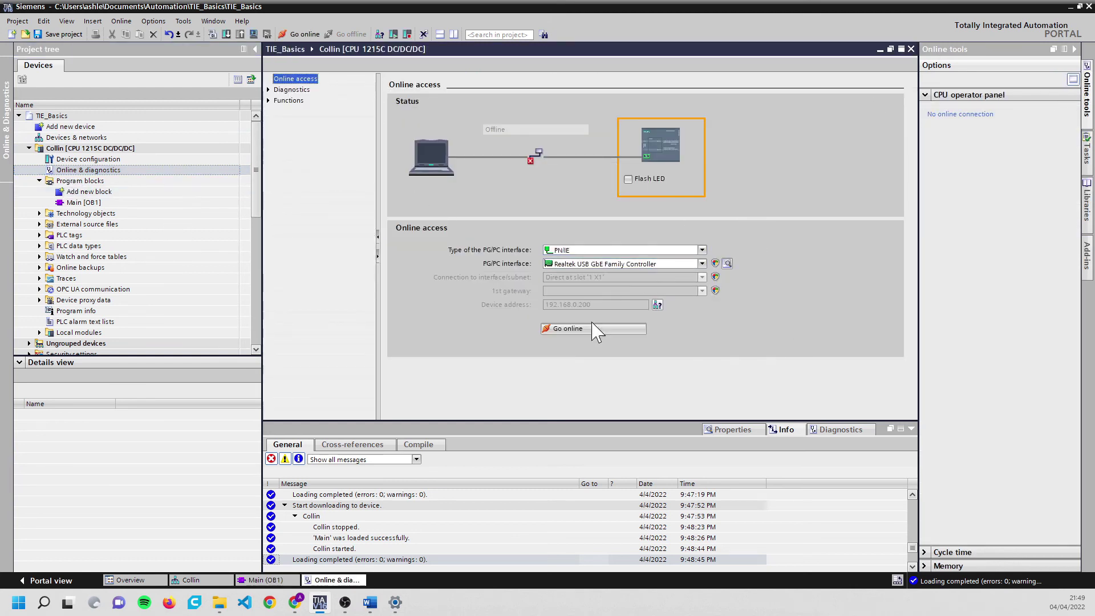
left_click(624, 331)
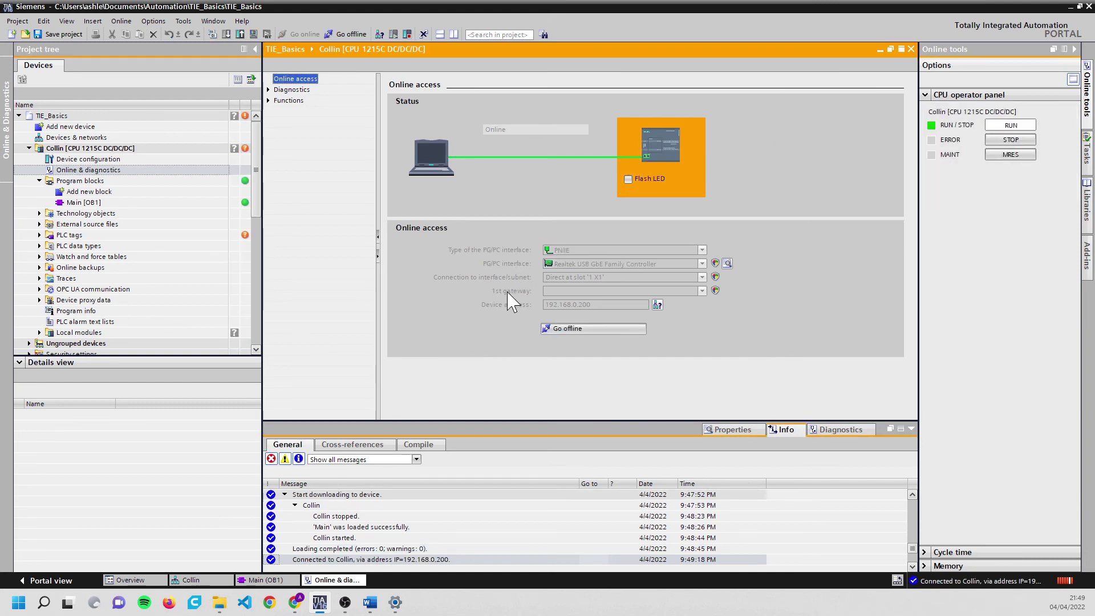
Examine the online PLC's general module and manufacturer information and its diagnostic status
left_click(269, 89)
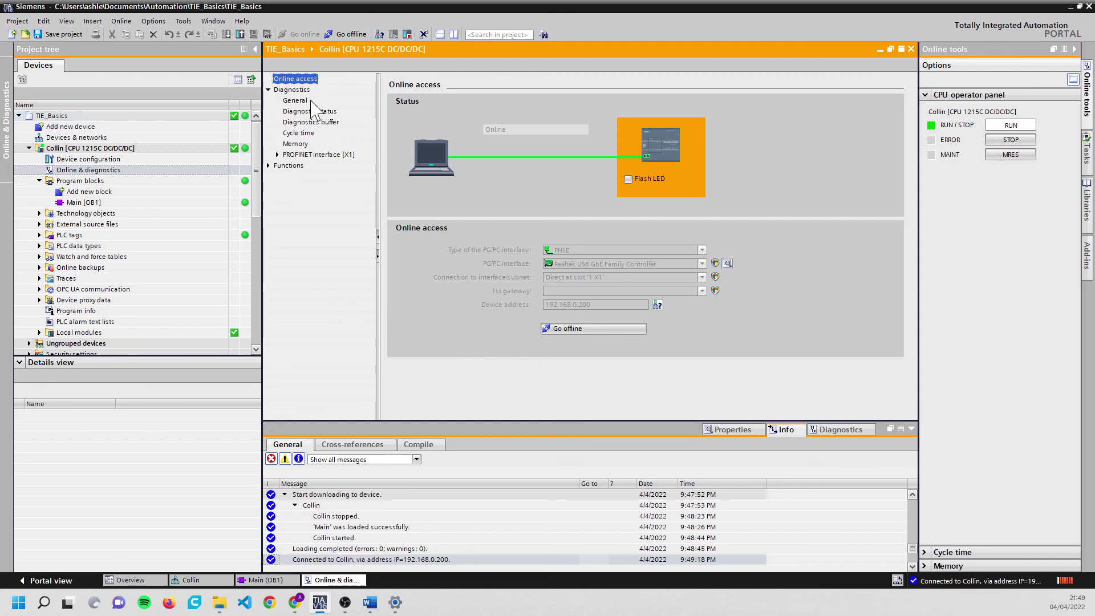
left_click(310, 102)
scroll(733, 256, "down", 3)
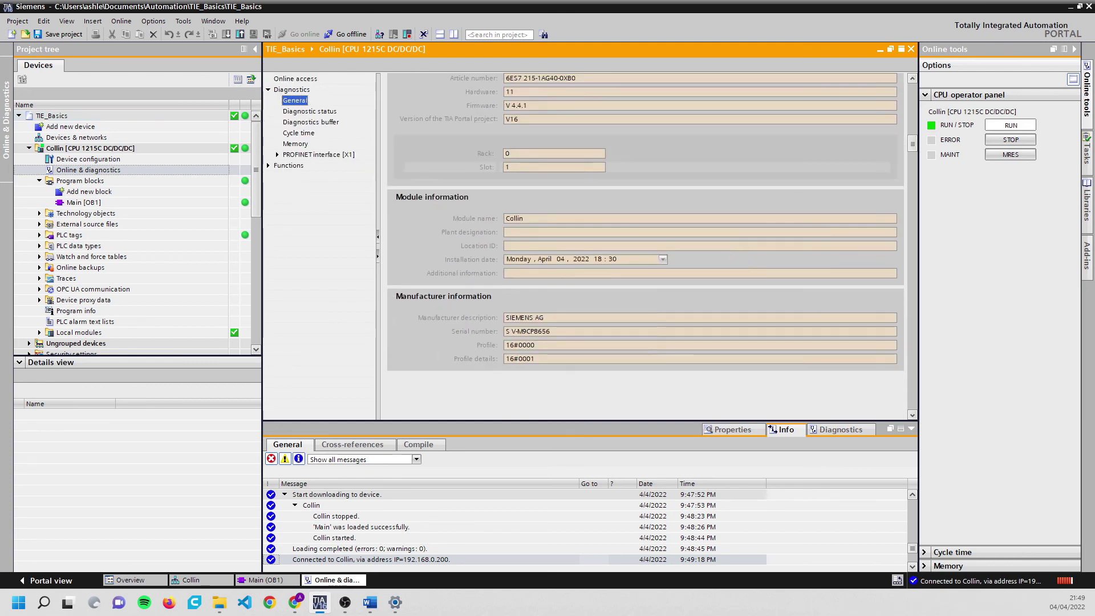
scroll(724, 220, "up", 2)
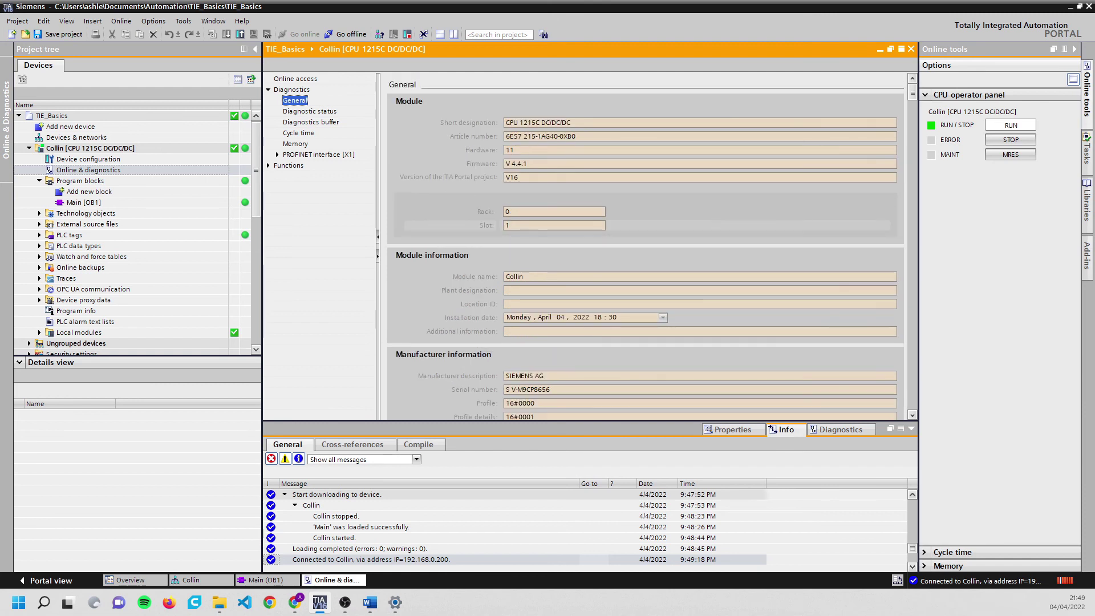
scroll(654, 223, "down", 3)
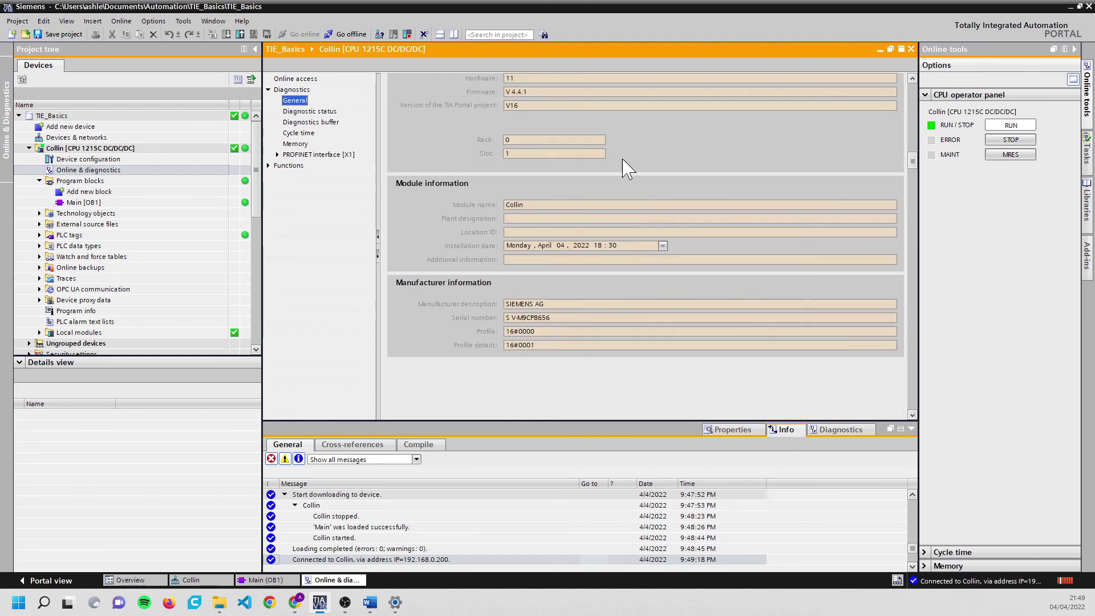
scroll(623, 166, "up", 3)
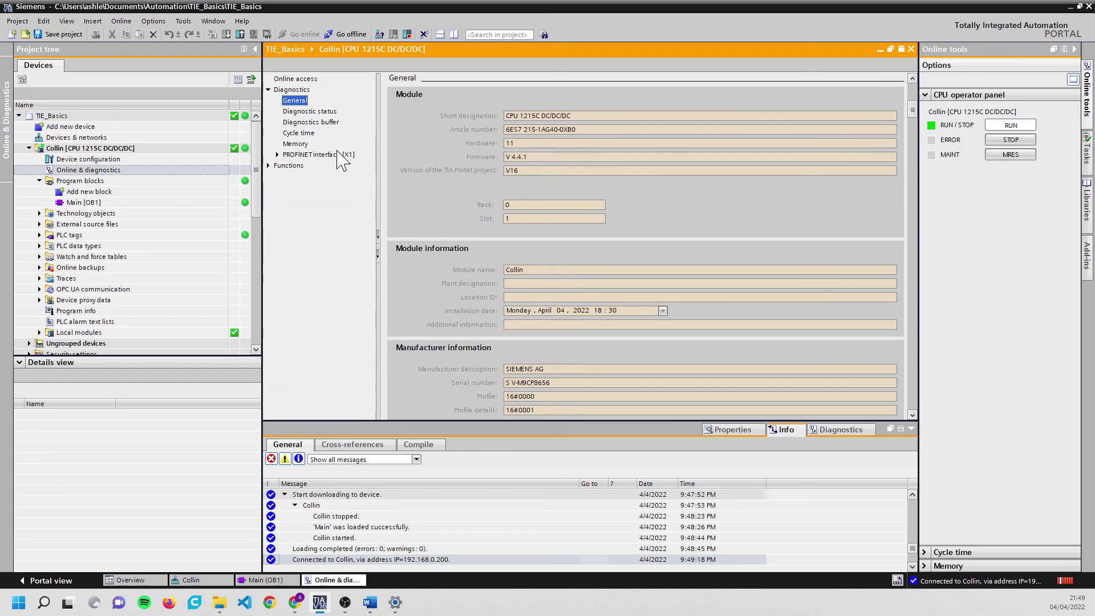
left_click(322, 112)
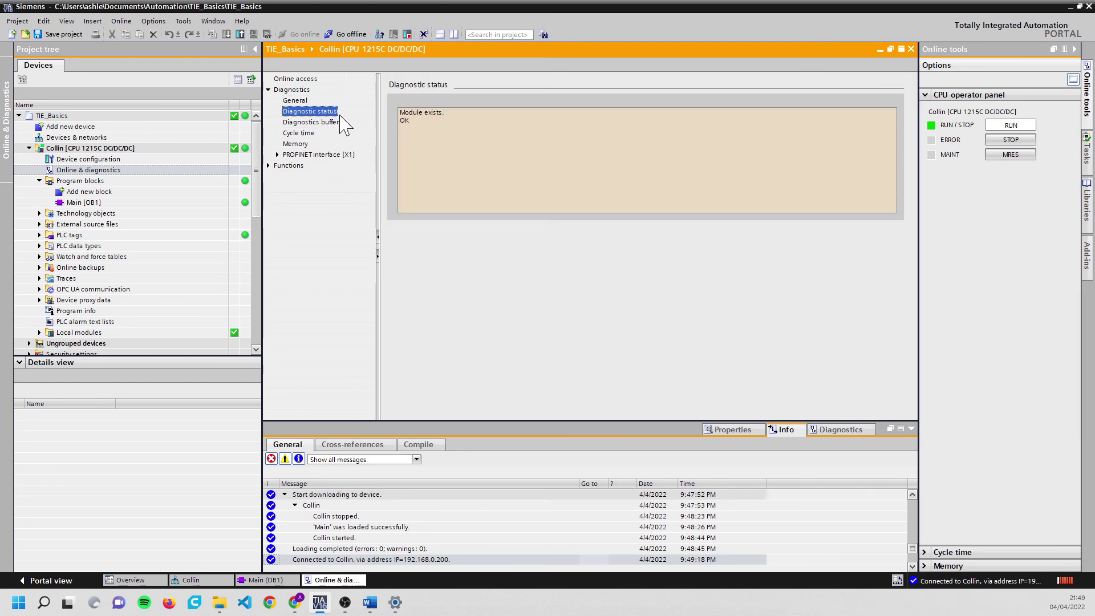
left_click(381, 96)
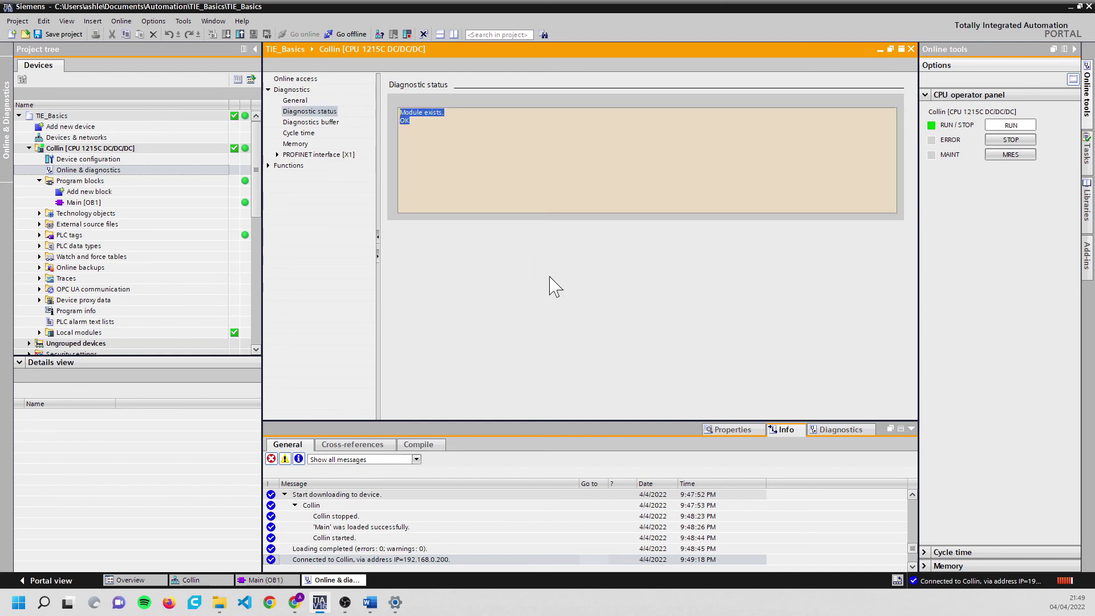
Review the events in the CPU's diagnostics buffer, along with its cycle time and memory usage
left_click(338, 122)
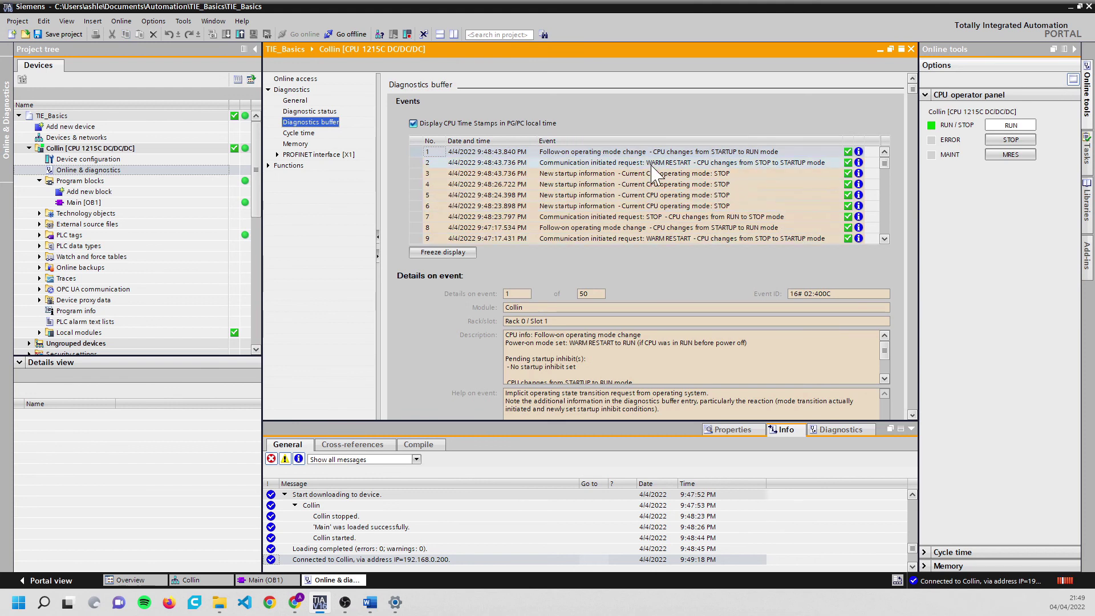
left_click_drag(885, 164, 890, 197)
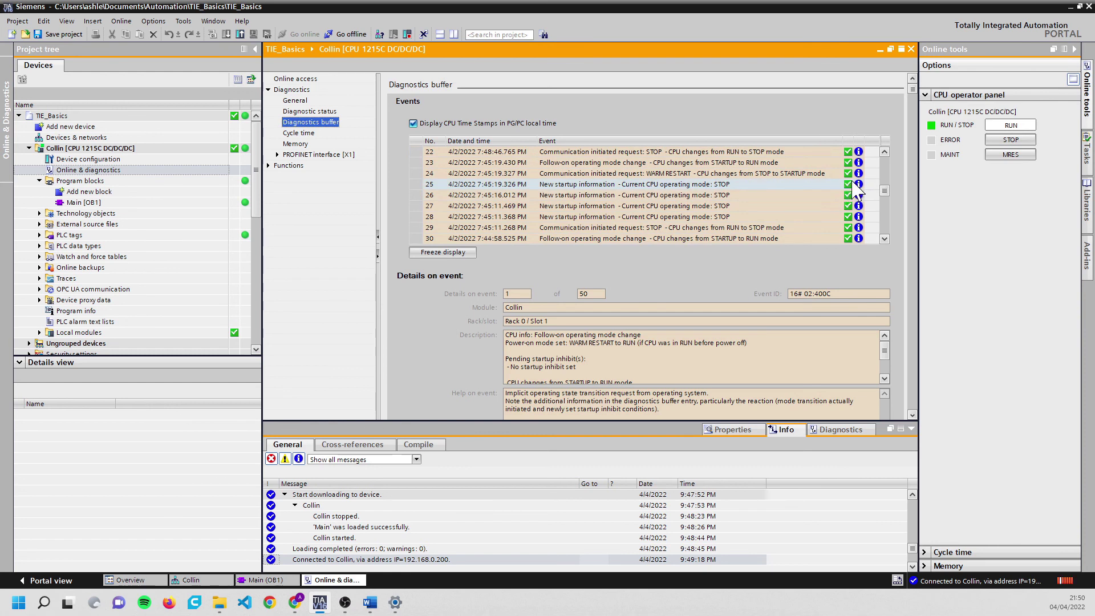
left_click_drag(886, 194, 885, 164)
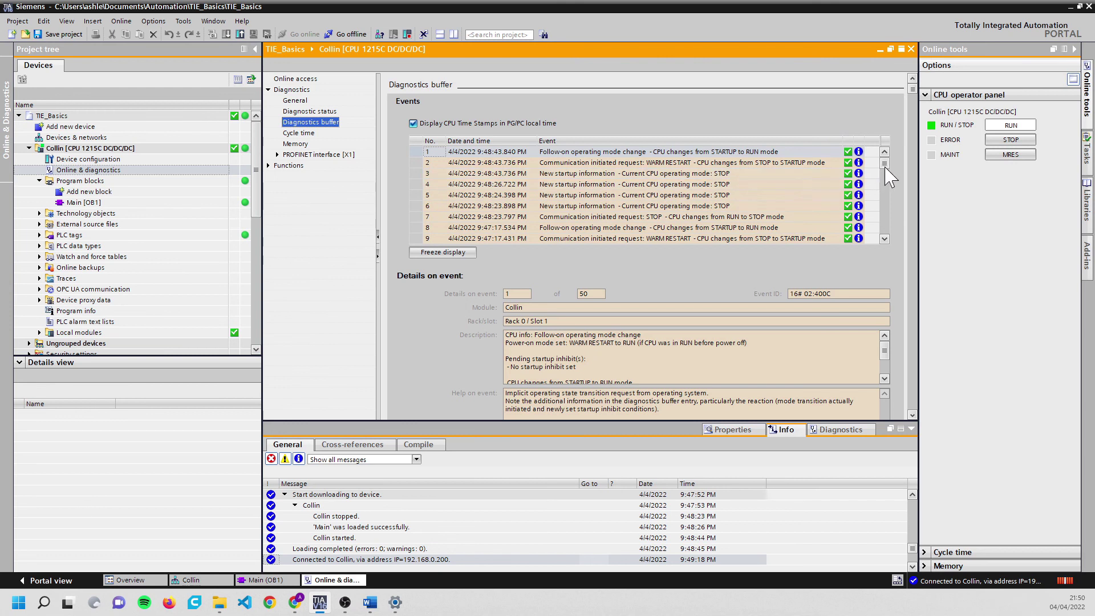
mouse_move(884, 165)
left_mouse_down()
mouse_move(884, 195)
mouse_move(884, 156)
left_mouse_up()
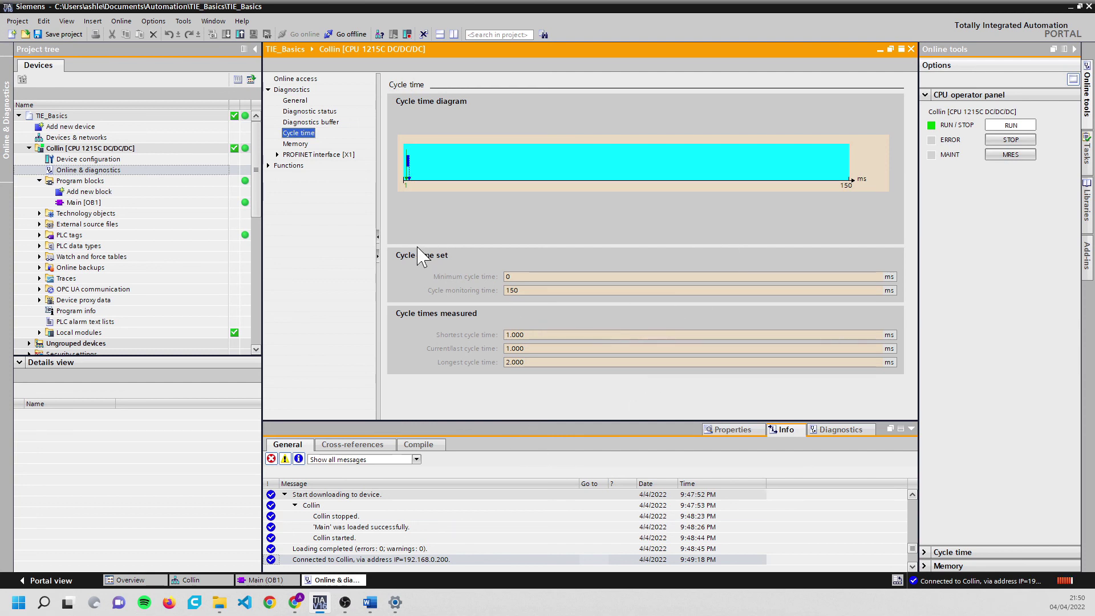
left_click(296, 144)
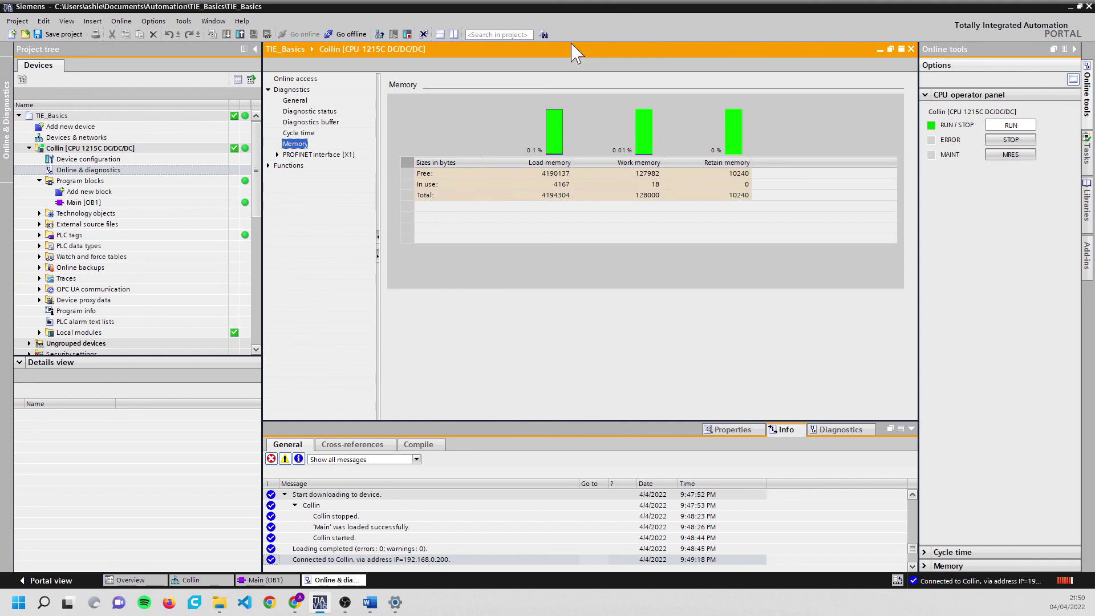
Inspect the diagnostics of PROFINET interface [X1], including its ports and Ethernet address
left_click(284, 157)
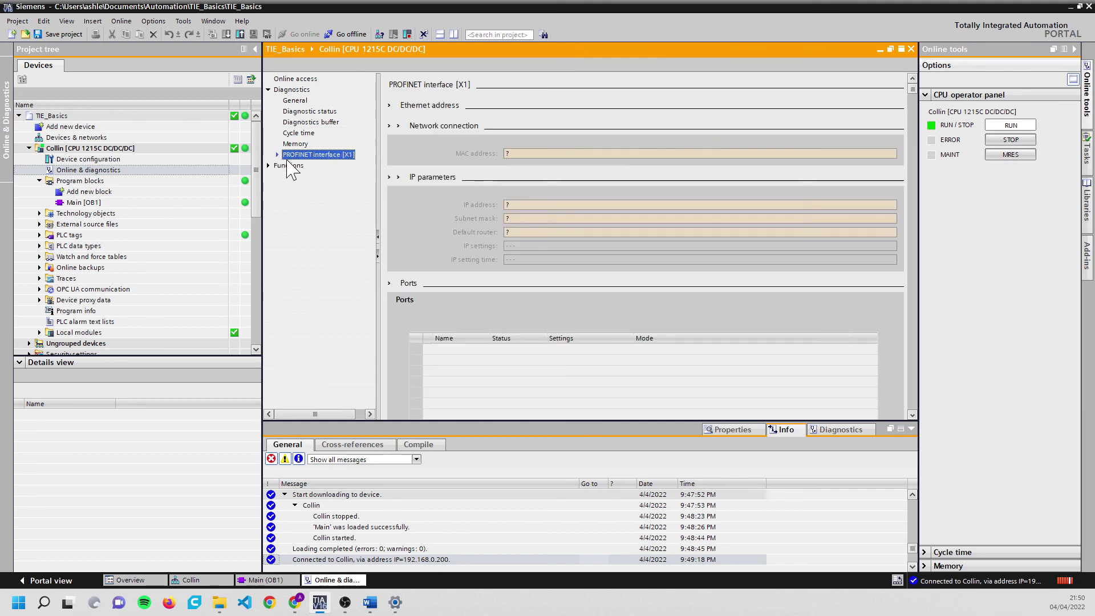
left_click(277, 155)
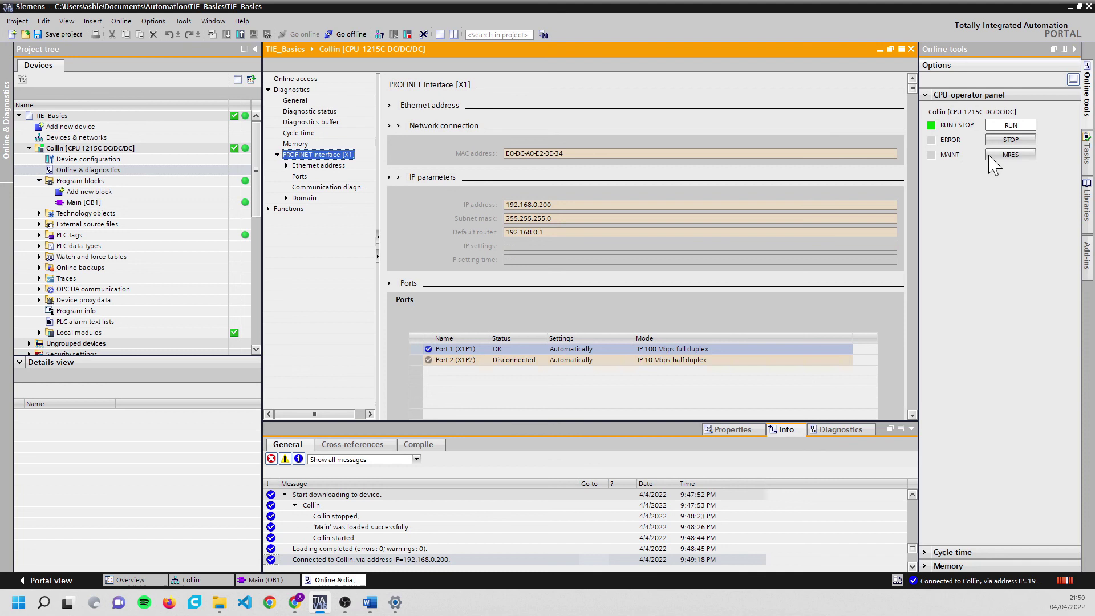
left_click_drag(912, 90, 913, 261)
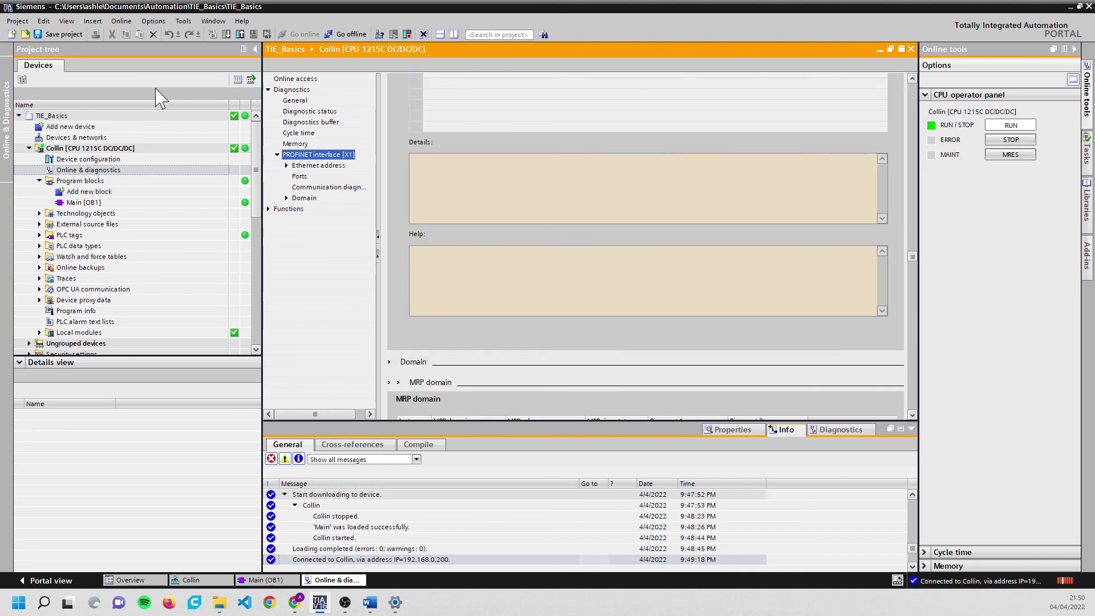
left_click(305, 177)
left_click(317, 166)
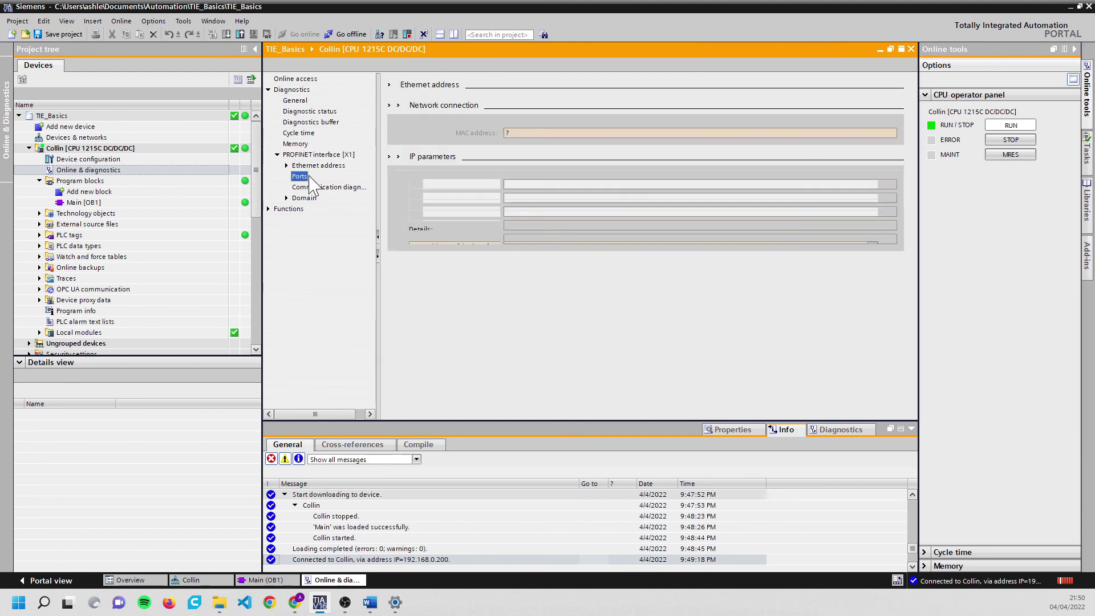
Look through the PLC's online functions, viewing the settings for assigning an IP address and resetting to factory settings
left_click(269, 209)
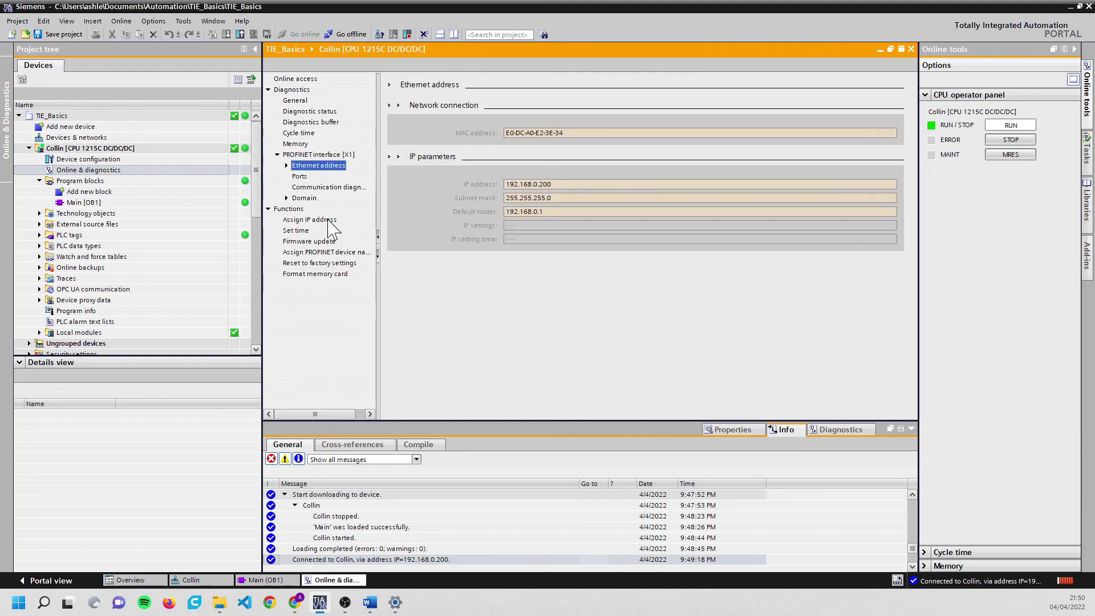
left_click(319, 220)
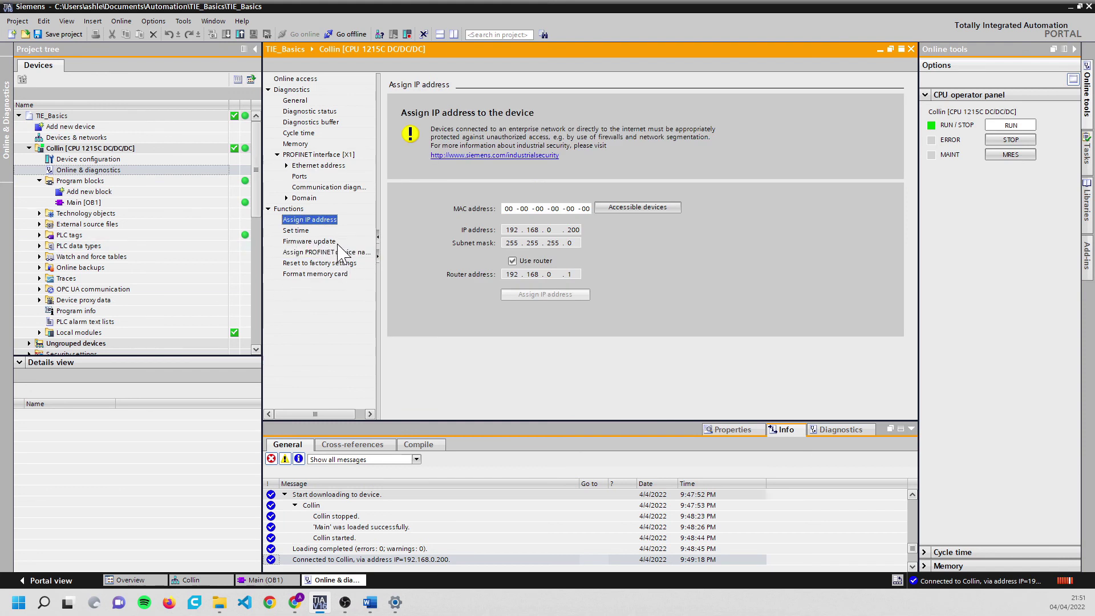
left_click(345, 264)
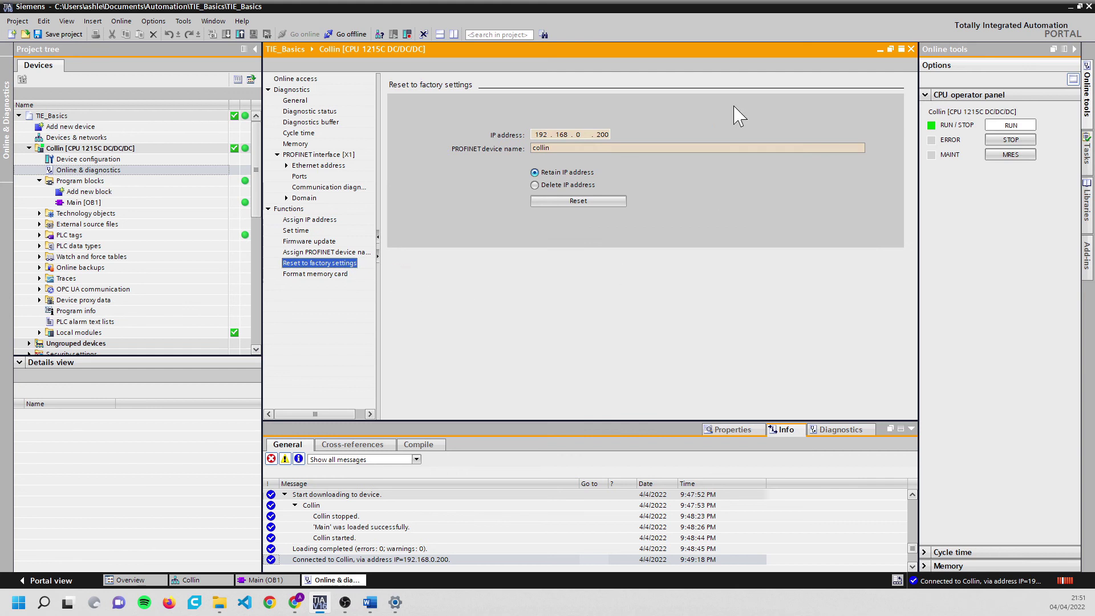